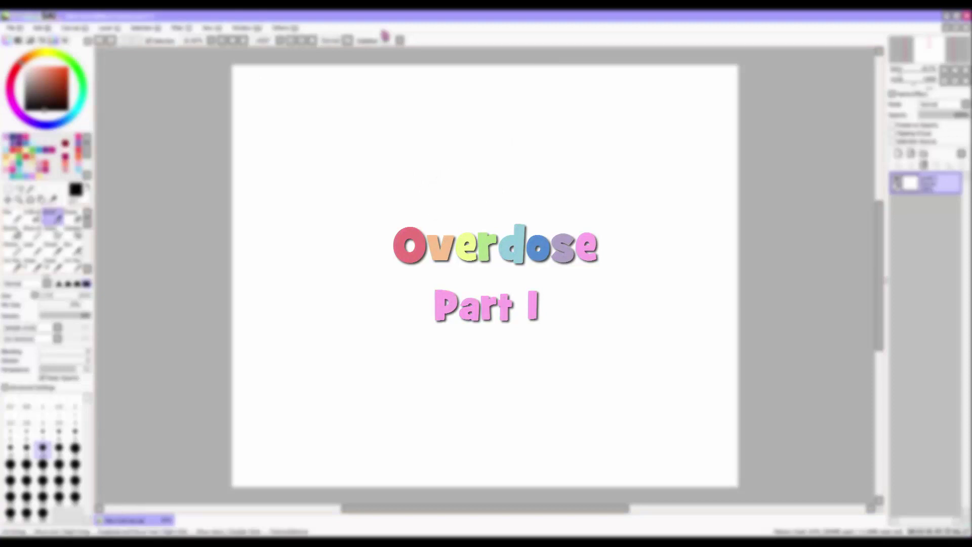
# Draw a straight vertical guide line down the middle of the canvas and add a new layer above it
pyautogui.click(12, 217)
pyautogui.moveTo(473, 167); pyautogui.dragTo(474, 378)
pyautogui.click(899, 153)
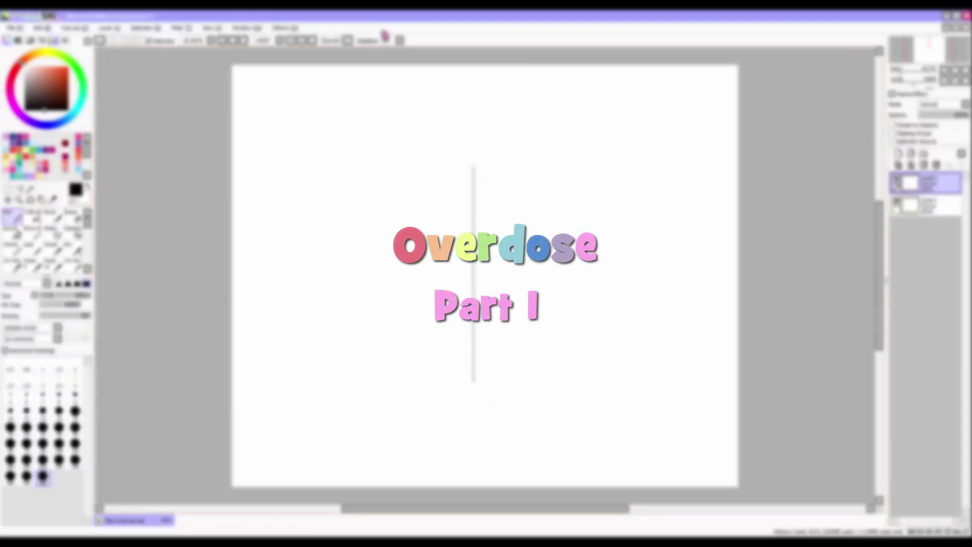
# Stamp a large grey circle centred on the upper guide line as the head base and add a new layer
pyautogui.scroll(2, 474, 274)
pyautogui.click(458, 201)
pyautogui.click(898, 154)
# Choose the Brush at size 10 and lower the guide line layer's opacity to 31%
pyautogui.click(51, 217)
pyautogui.click(10, 448)
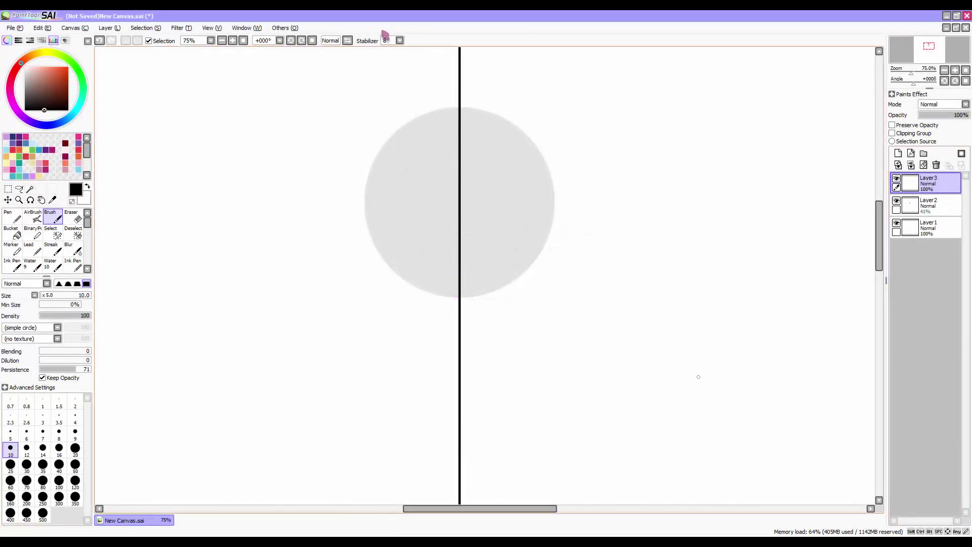
pyautogui.click(926, 227)
pyautogui.moveTo(962, 115); pyautogui.dragTo(934, 115)
# Sketch the left half of the head outline on Layer3, from the circle's top around the cheek to the chin
pyautogui.click(926, 183)
pyautogui.moveTo(458, 107)
pyautogui.mouseDown()
pyautogui.moveTo(387, 139)
pyautogui.moveTo(440, 108)
pyautogui.moveTo(374, 216)
pyautogui.mouseUp()
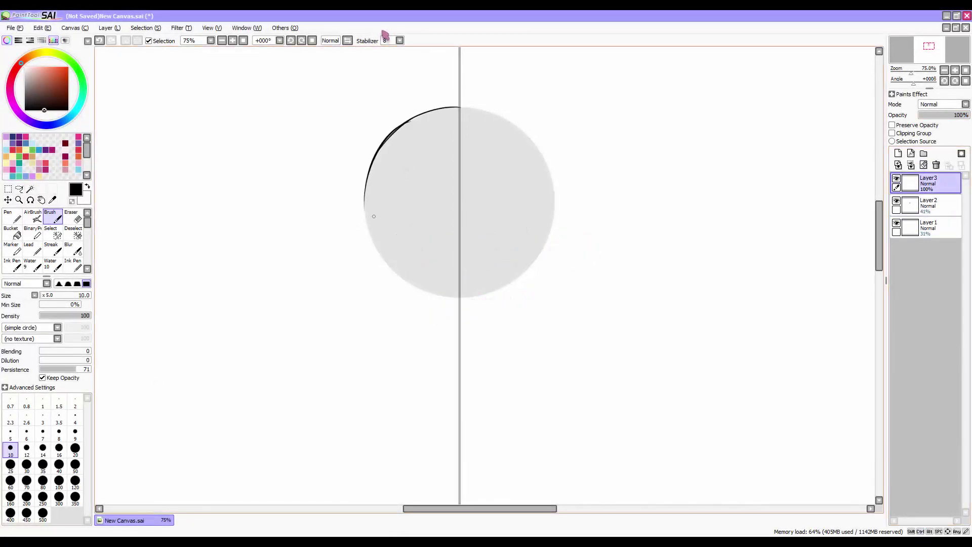
pyautogui.moveTo(371, 284); pyautogui.dragTo(441, 349)
pyautogui.hotkey('ctrl', 'z')
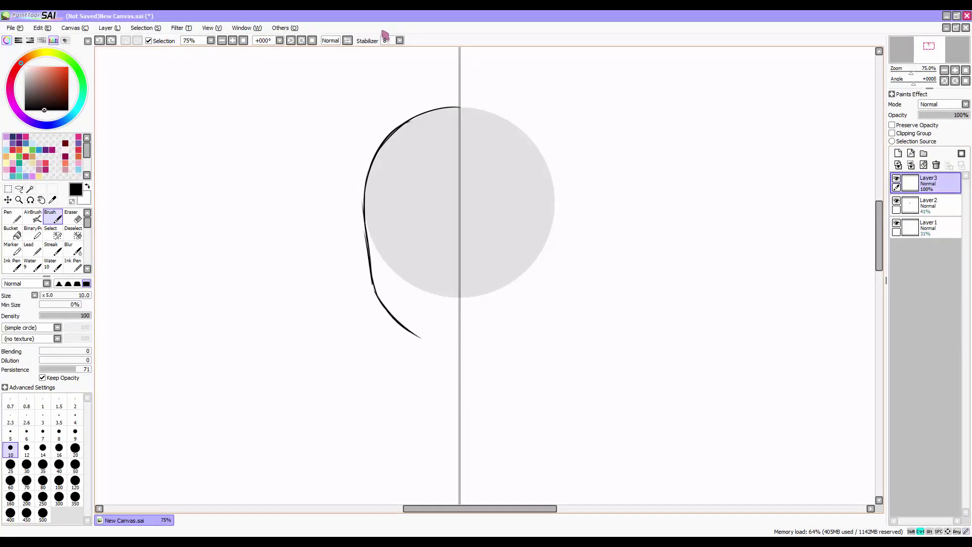
pyautogui.moveTo(373, 289); pyautogui.dragTo(460, 368)
# Draw the left eye with a thick dark upper lid and long curved lashes
pyautogui.scroll(3, 428, 126)
pyautogui.moveTo(449, 320); pyautogui.dragTo(413, 276)
pyautogui.hotkey('ctrl', 'z')
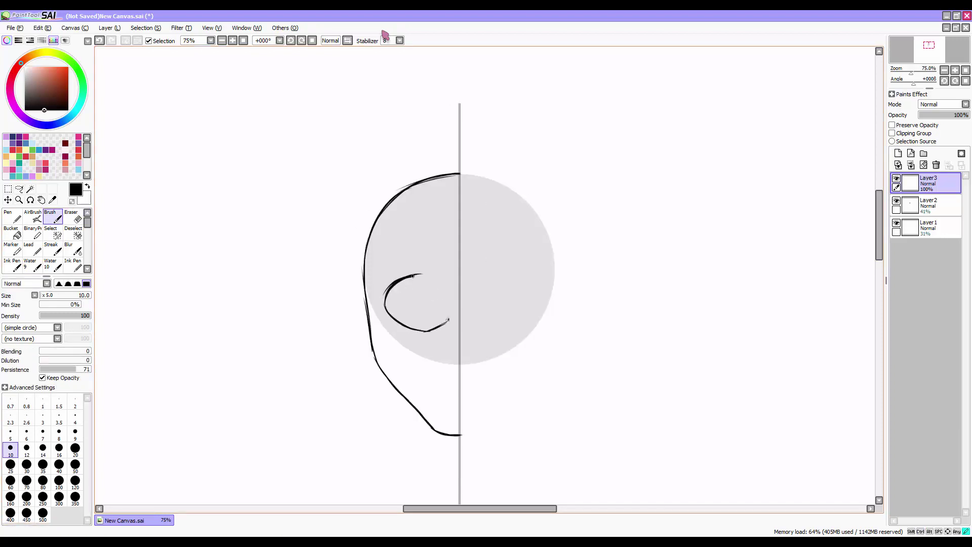
pyautogui.hotkey('ctrl', 'z')
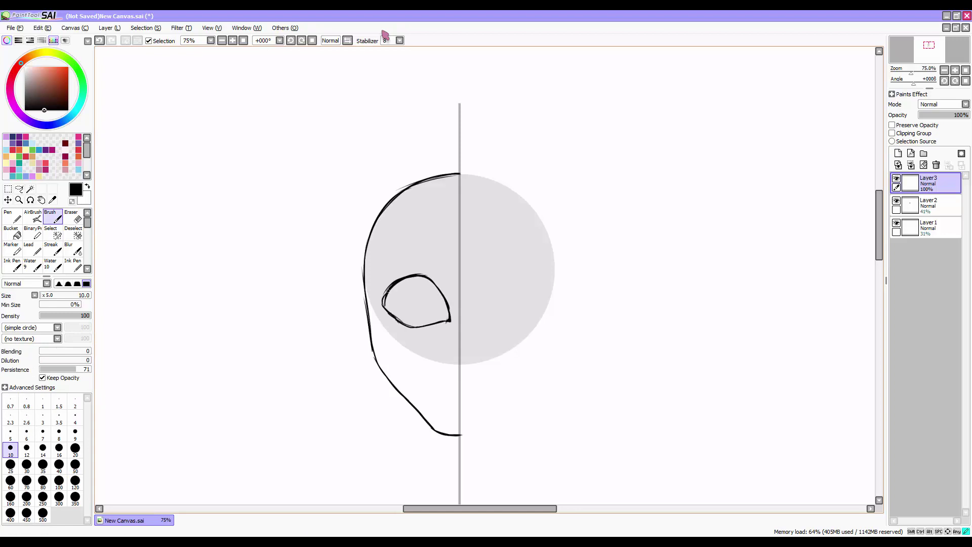
pyautogui.moveTo(393, 319); pyautogui.dragTo(418, 274)
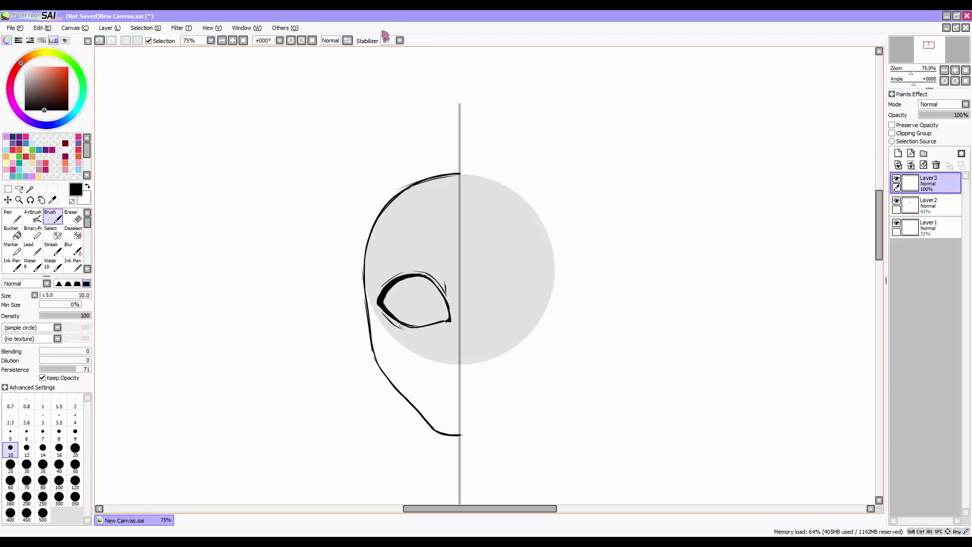
pyautogui.hotkey('ctrl', 'z')
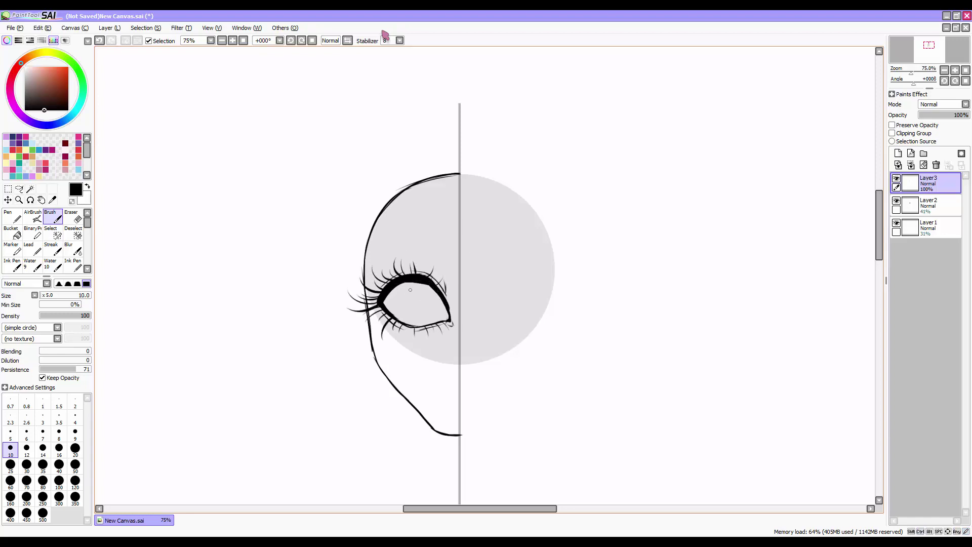
# Draw the left eyebrow and nose line, and narrow the left eye slightly with a transform
pyautogui.hotkey('ctrl', 'z')
pyautogui.moveTo(414, 282); pyautogui.dragTo(418, 282)
pyautogui.moveTo(447, 246)
pyautogui.mouseDown()
pyautogui.moveTo(390, 266)
pyautogui.moveTo(446, 339)
pyautogui.mouseUp()
pyautogui.hotkey('ctrl', 't')
pyautogui.press('Return')
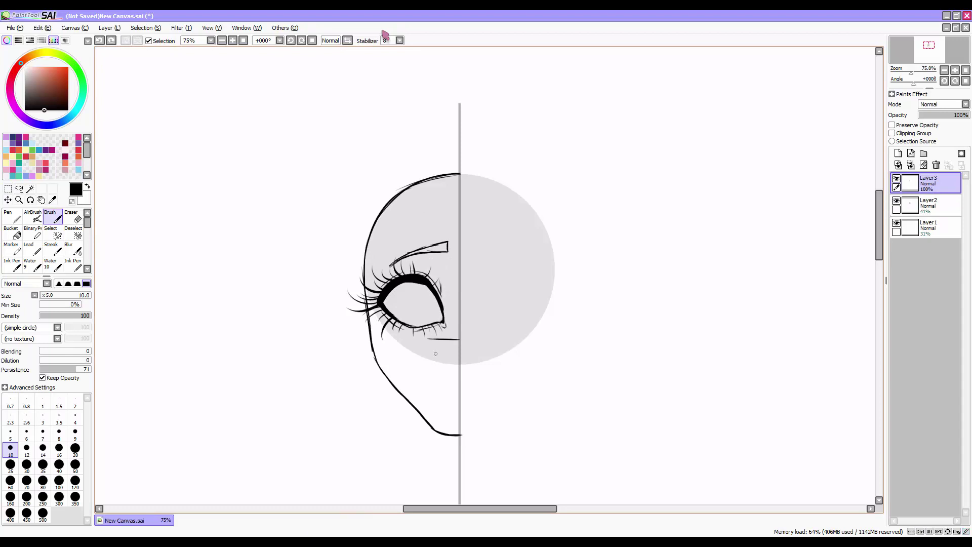
# Draw the left half of the open mouth and the left side of the neck
pyautogui.moveTo(459, 377); pyautogui.dragTo(437, 398)
pyautogui.scroll(-5, 450, 246)
pyautogui.moveTo(389, 213)
pyautogui.mouseDown()
pyautogui.moveTo(314, 408)
pyautogui.moveTo(373, 369)
pyautogui.moveTo(381, 431)
pyautogui.mouseUp()
pyautogui.hotkey('ctrl', 'z')
# Try a tall upright pointed ear with an inner fold on the left side of the head
pyautogui.scroll(6, 381, 432)
pyautogui.moveTo(403, 226); pyautogui.dragTo(348, 289)
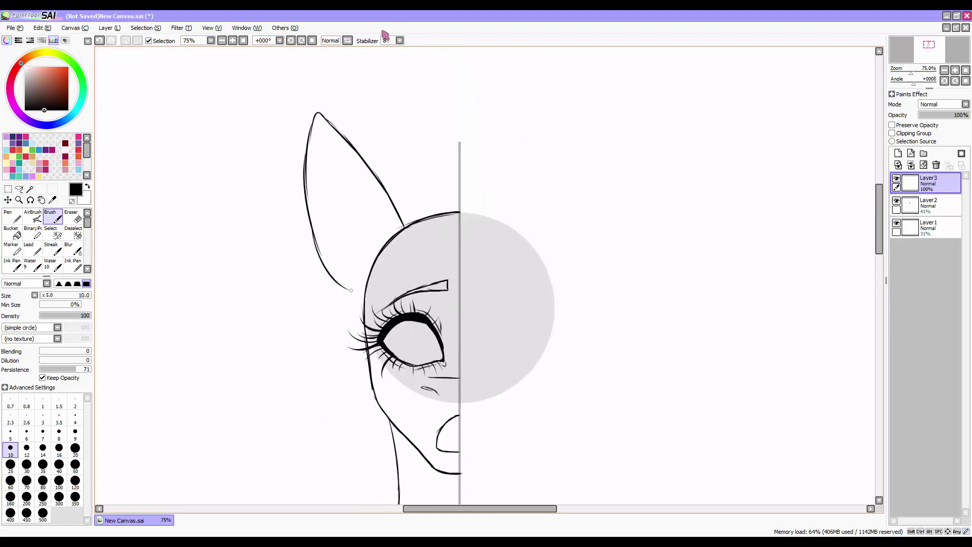
pyautogui.hotkey('ctrl', 'z')
pyautogui.moveTo(310, 227)
pyautogui.mouseDown()
pyautogui.moveTo(362, 293)
pyautogui.moveTo(406, 223)
pyautogui.moveTo(322, 147)
pyautogui.moveTo(349, 294)
pyautogui.mouseUp()
pyautogui.hotkey('ctrl', 'z')
pyautogui.hotkey('ctrl', 'z')
pyautogui.moveTo(339, 117)
pyautogui.mouseDown()
pyautogui.moveTo(367, 289)
pyautogui.moveTo(345, 236)
pyautogui.mouseUp()
pyautogui.press('e')
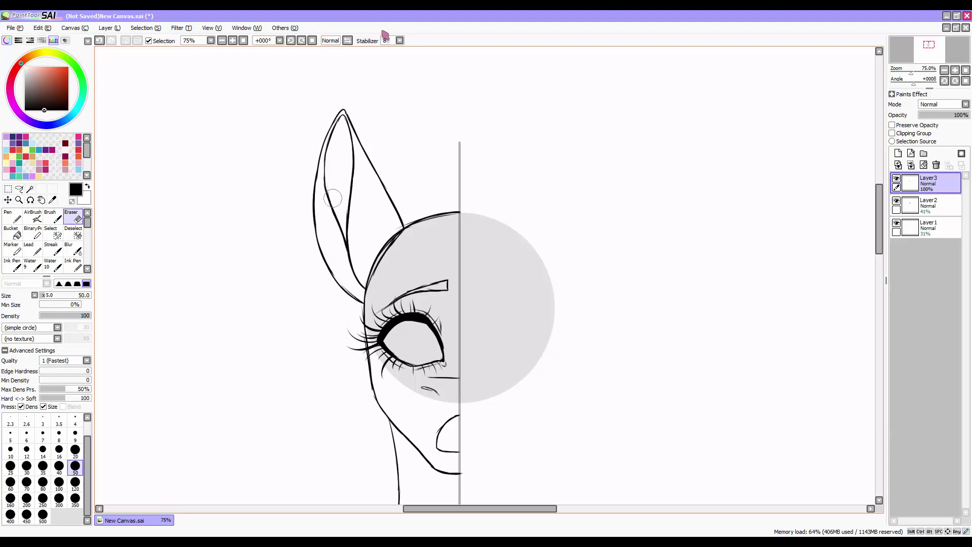
pyautogui.moveTo(357, 280)
pyautogui.mouseDown()
pyautogui.moveTo(352, 190)
pyautogui.moveTo(349, 253)
pyautogui.mouseUp()
pyautogui.press('b')
# Erase the upright ear and redraw it pointing sideways from the head
pyautogui.press('e')
pyautogui.moveTo(400, 226)
pyautogui.mouseDown()
pyautogui.moveTo(372, 269)
pyautogui.moveTo(430, 183)
pyautogui.moveTo(324, 187)
pyautogui.mouseUp()
pyautogui.press('b')
# Extend the neck into the left half of the chest outline and erase the head line crossing the ear base
pyautogui.scroll(-2, 350, 255)
pyautogui.hotkey('ctrl', 'z')
pyautogui.hotkey('ctrl', 'z')
pyautogui.hotkey('ctrl', 'z')
pyautogui.hotkey('ctrl', 'z')
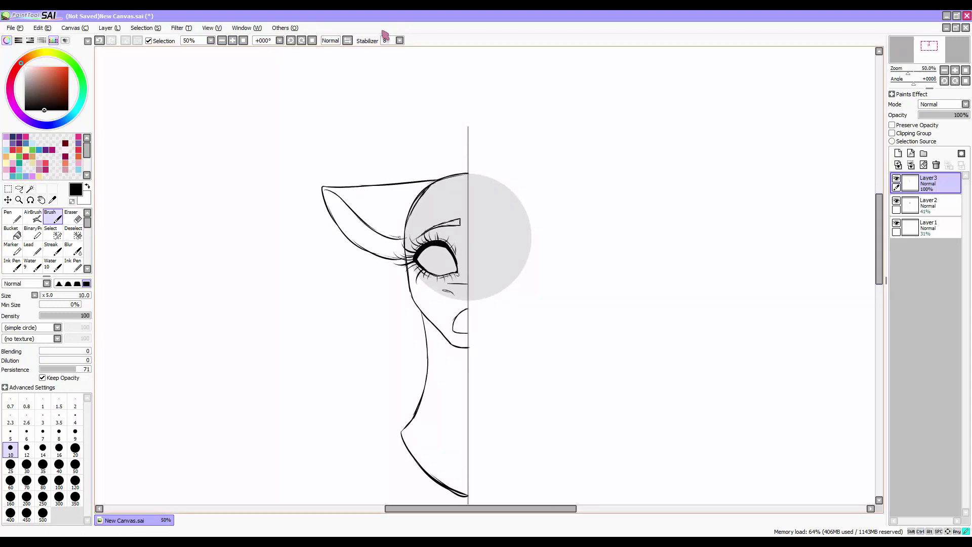
pyautogui.press('e')
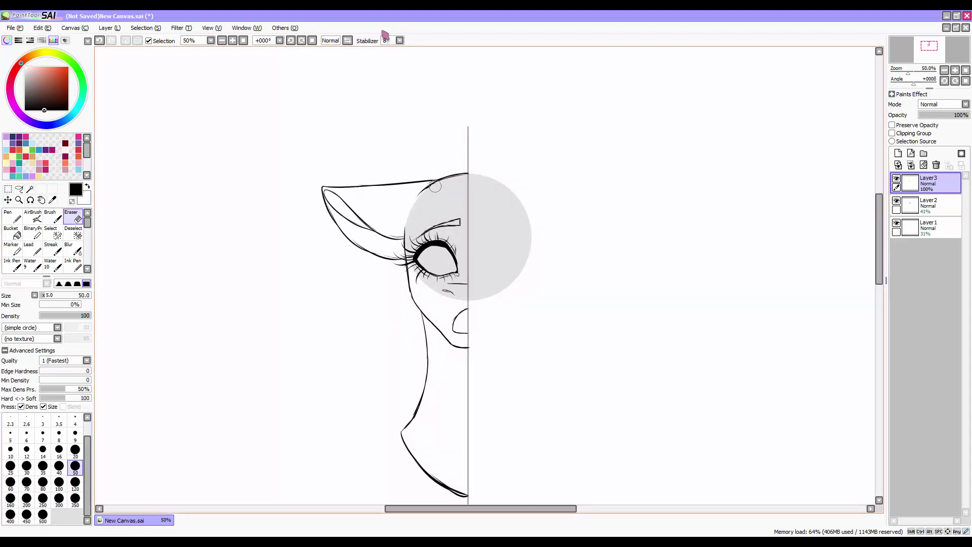
# Duplicate the half drawing, flip it horizontally, align it across the guide line and merge it with the original
pyautogui.hotkey('ctrl', 'c')
pyautogui.hotkey('ctrl', 'v')
pyautogui.hotkey('ctrl', 't')
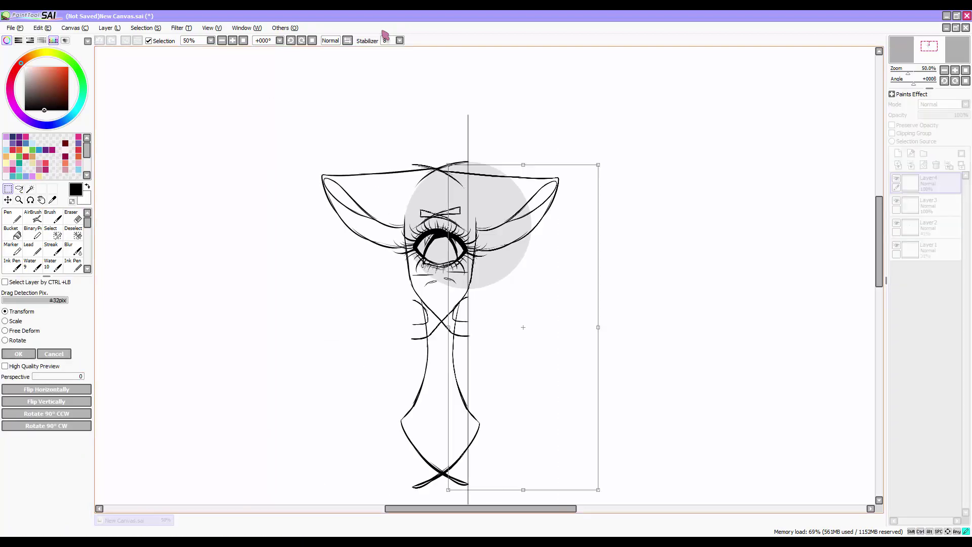
pyautogui.moveTo(523, 327); pyautogui.dragTo(540, 328)
pyautogui.hotkey('ctrl', 'alt', '0')
pyautogui.press('Return')
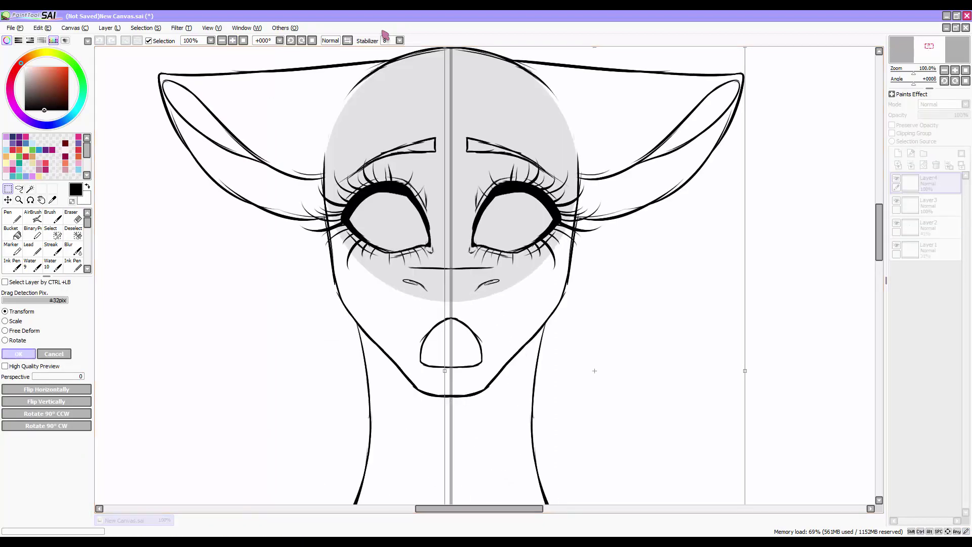
pyautogui.scroll(-2, 595, 371)
pyautogui.hotkey('ctrl', 'e')
# Add a teeth line and neck contour lines, and replace the grey circle layer with a new blank top layer
pyautogui.press('b')
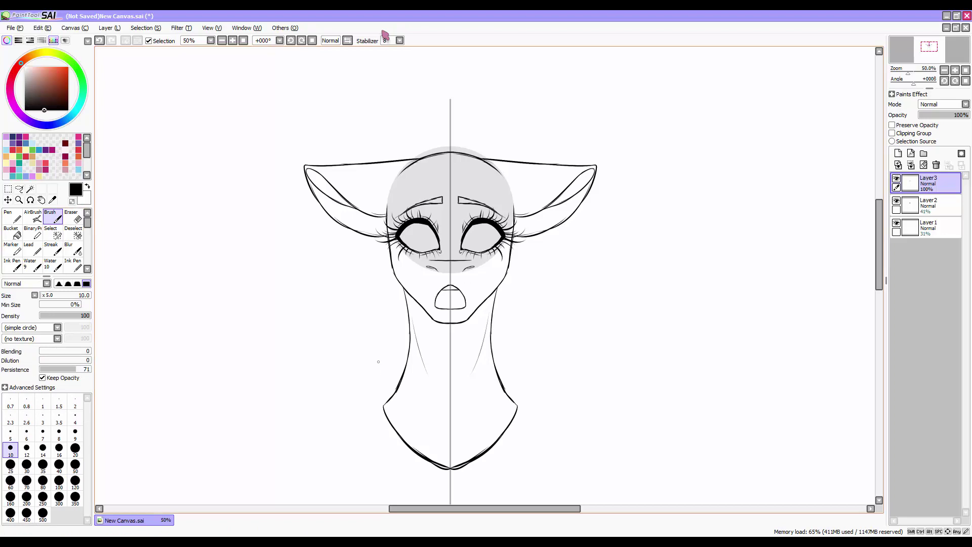
pyautogui.press('Delete')
pyautogui.hotkey('ctrl', 'shift', 'n')
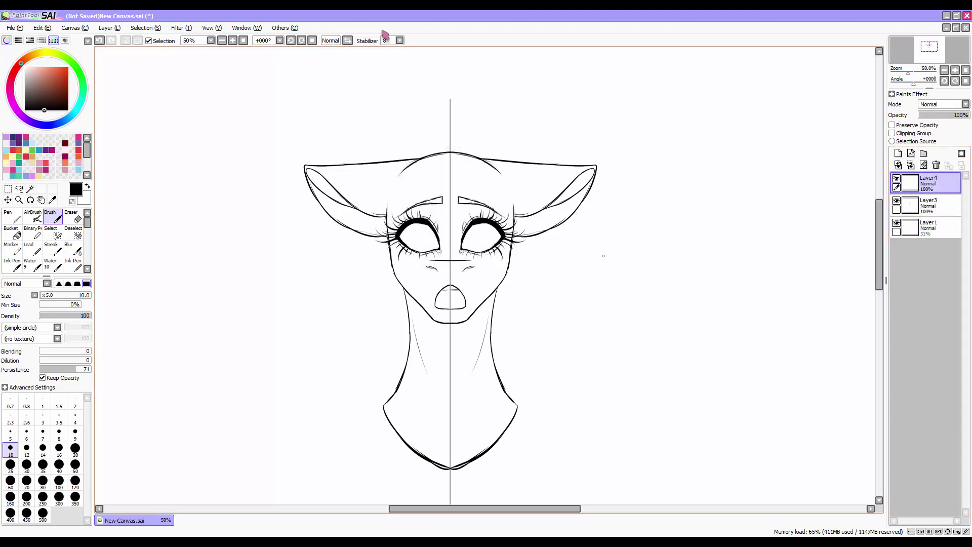
pyautogui.press('e')
pyautogui.press('b')
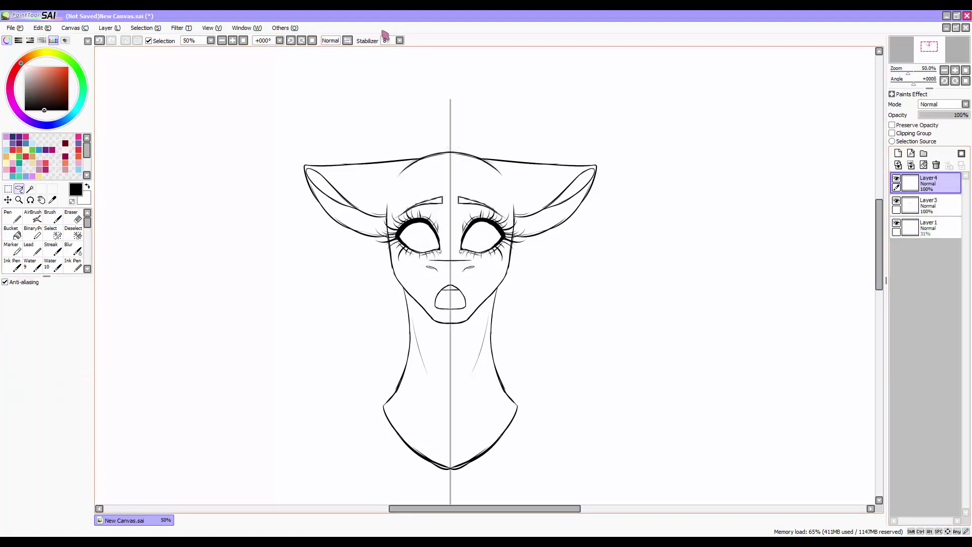
# Draw the fringe on Layer4, sweeping from the top of the head across the left forehead and cheek
pyautogui.click(928, 183)
pyautogui.moveTo(454, 170)
pyautogui.mouseDown()
pyautogui.moveTo(436, 283)
pyautogui.moveTo(435, 230)
pyautogui.moveTo(436, 276)
pyautogui.mouseUp()
pyautogui.moveTo(428, 223); pyautogui.dragTo(412, 334)
pyautogui.moveTo(425, 161); pyautogui.dragTo(414, 218)
pyautogui.moveTo(428, 224); pyautogui.dragTo(402, 354)
pyautogui.moveTo(452, 161)
pyautogui.mouseDown()
pyautogui.moveTo(385, 284)
pyautogui.moveTo(405, 304)
pyautogui.moveTo(378, 284)
pyautogui.mouseUp()
pyautogui.hotkey('ctrl', 'z')
pyautogui.hotkey('ctrl', 'z')
pyautogui.hotkey('ctrl', 'z')
pyautogui.hotkey('ctrl', 'z')
pyautogui.moveTo(453, 163); pyautogui.dragTo(438, 227)
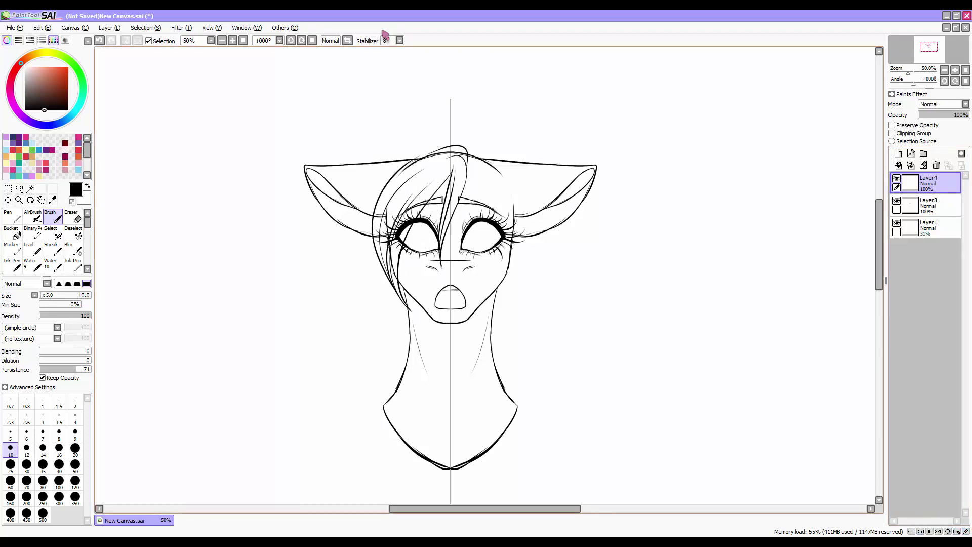
# Draw the fringe lock framing the right side of the face and the hair volume over the crown
pyautogui.moveTo(466, 160); pyautogui.dragTo(506, 302)
pyautogui.moveTo(490, 157); pyautogui.dragTo(500, 309)
pyautogui.hotkey('ctrl', 'z')
pyautogui.moveTo(462, 122)
pyautogui.mouseDown()
pyautogui.moveTo(354, 116)
pyautogui.moveTo(478, 152)
pyautogui.moveTo(330, 196)
pyautogui.moveTo(324, 279)
pyautogui.mouseUp()
pyautogui.hotkey('ctrl', 'z')
# Draw long wavy hair strands falling from behind the left ear down past the neck
pyautogui.moveTo(346, 223); pyautogui.dragTo(332, 359)
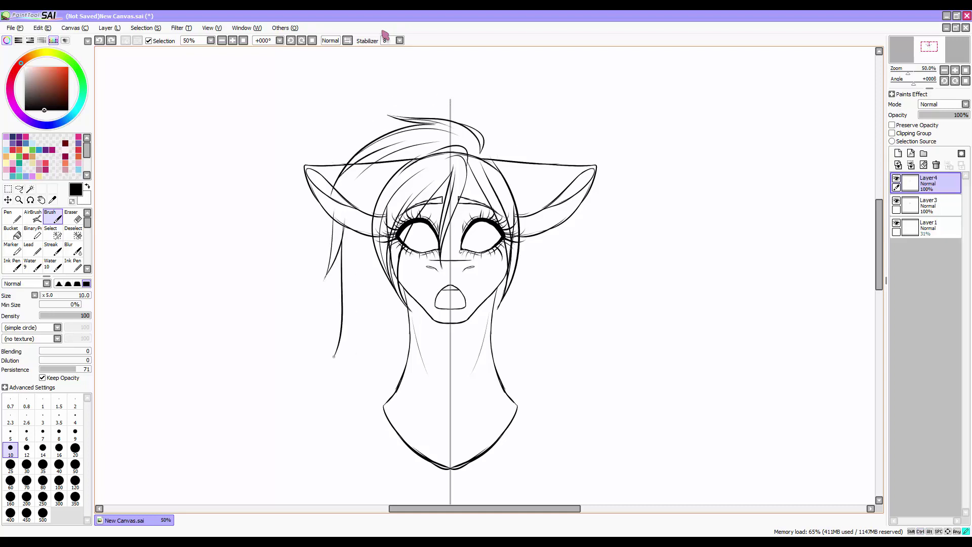
pyautogui.moveTo(354, 273); pyautogui.dragTo(334, 363)
pyautogui.moveTo(400, 299); pyautogui.dragTo(366, 476)
pyautogui.moveTo(355, 276); pyautogui.dragTo(338, 441)
pyautogui.moveTo(350, 232); pyautogui.dragTo(343, 327)
pyautogui.moveTo(358, 268); pyautogui.dragTo(351, 307)
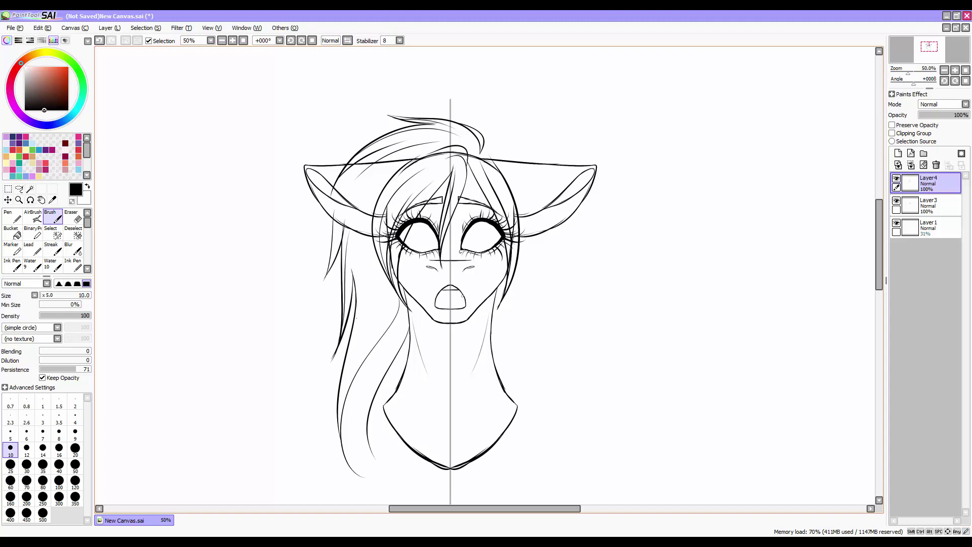
pyautogui.moveTo(370, 237); pyautogui.dragTo(346, 361)
# Draw the pointed hair ends curling together below the chest outline
pyautogui.scroll(-3, 355, 354)
pyautogui.moveTo(438, 362); pyautogui.dragTo(373, 468)
pyautogui.moveTo(501, 363); pyautogui.dragTo(432, 466)
pyautogui.moveTo(542, 332); pyautogui.dragTo(455, 438)
pyautogui.moveTo(406, 349); pyautogui.dragTo(387, 451)
pyautogui.moveTo(409, 273); pyautogui.dragTo(368, 334)
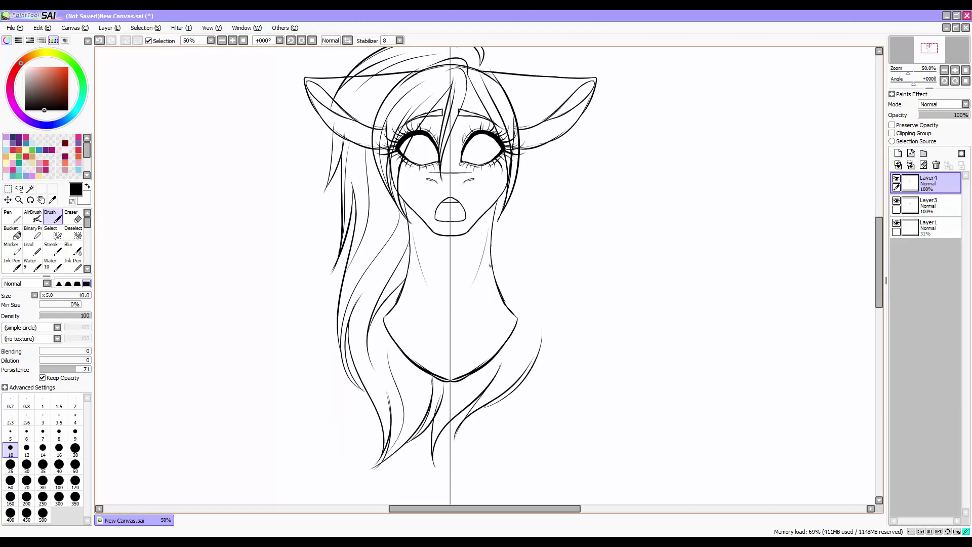
# Draw the long wavy hair strands hanging from the right ear down beside the neck and chest
pyautogui.moveTo(490, 251); pyautogui.dragTo(526, 340)
pyautogui.scroll(2, 526, 339)
pyautogui.moveTo(558, 196); pyautogui.dragTo(543, 291)
pyautogui.moveTo(547, 266); pyautogui.dragTo(568, 387)
pyautogui.moveTo(496, 278); pyautogui.dragTo(548, 372)
pyautogui.moveTo(557, 322); pyautogui.dragTo(550, 402)
pyautogui.moveTo(514, 241); pyautogui.dragTo(532, 280)
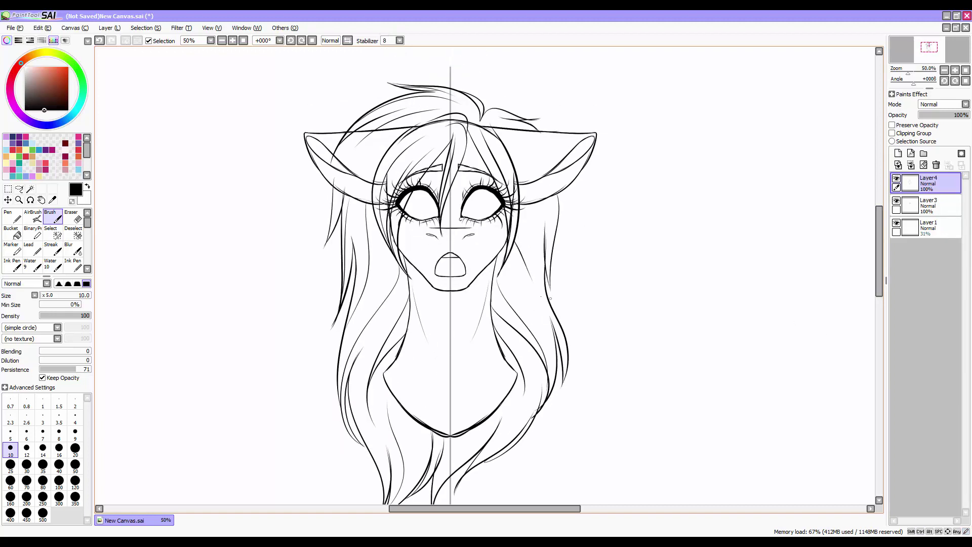
# Erase the hair lines crossing the ears and the head lines covered by the hair
pyautogui.press('e')
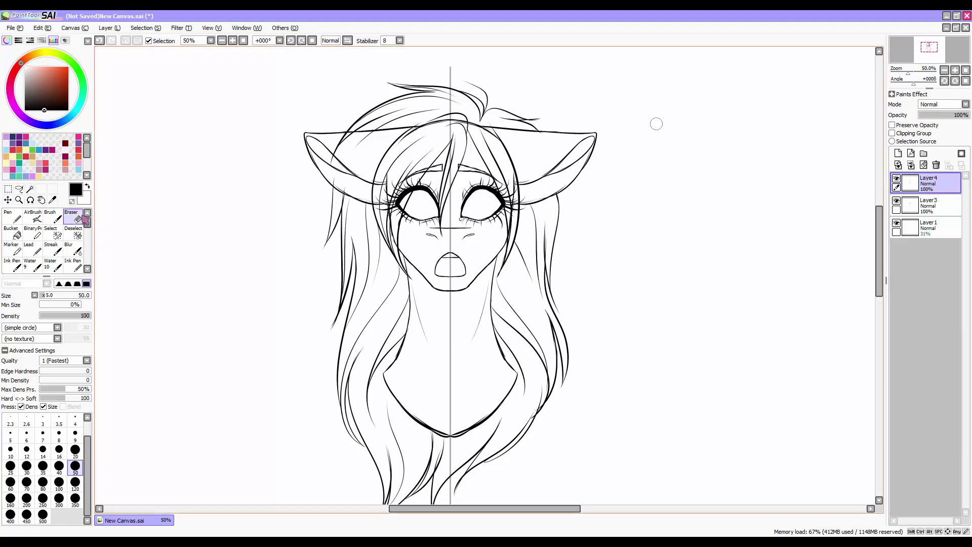
pyautogui.scroll(1, 342, 216)
pyautogui.keyDown('ctrl'); pyautogui.click(417, 164); pyautogui.keyUp('ctrl')
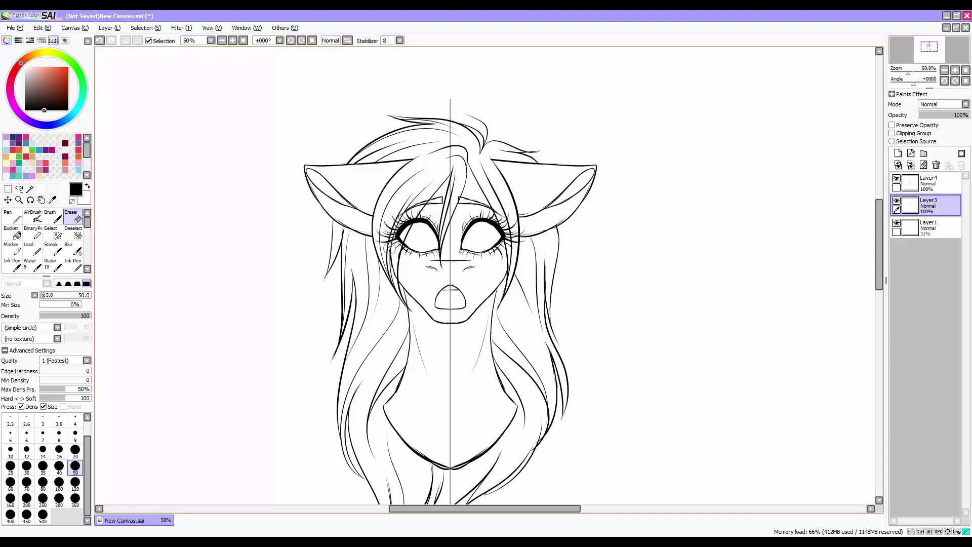
# Add extra fine strands to the long hair on both sides of the neck and at its lower ends
pyautogui.press('b')
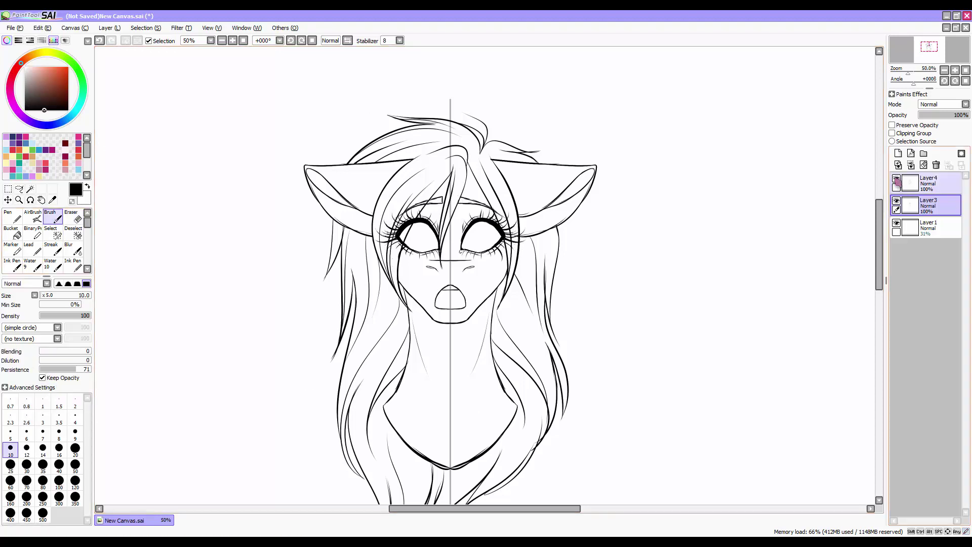
pyautogui.scroll(-3, 448, 460)
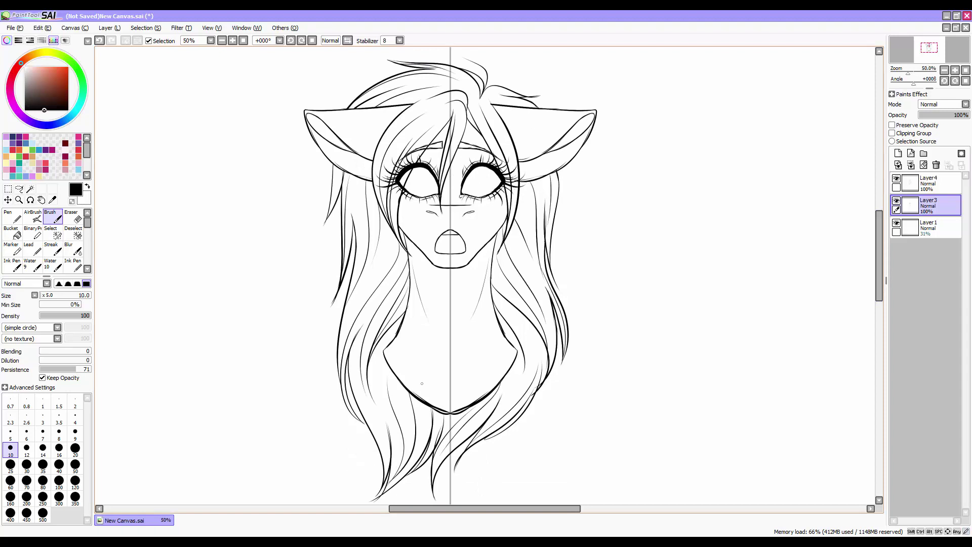
pyautogui.scroll(3, 422, 383)
# Crop the canvas to a rectangle around the character and delete the guide line layer
pyautogui.click(929, 183)
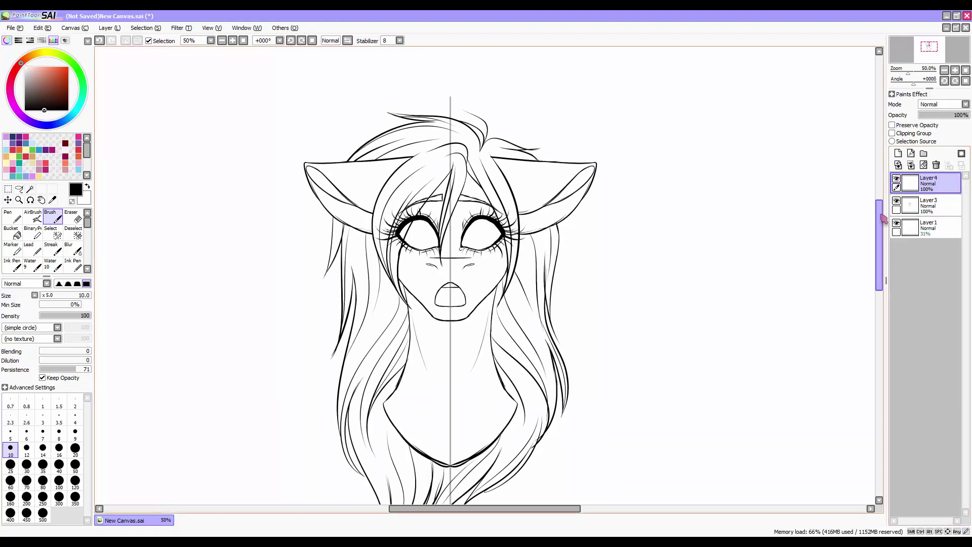
pyautogui.press('-')
pyautogui.press('m')
pyautogui.moveTo(680, 454); pyautogui.dragTo(254, 97)
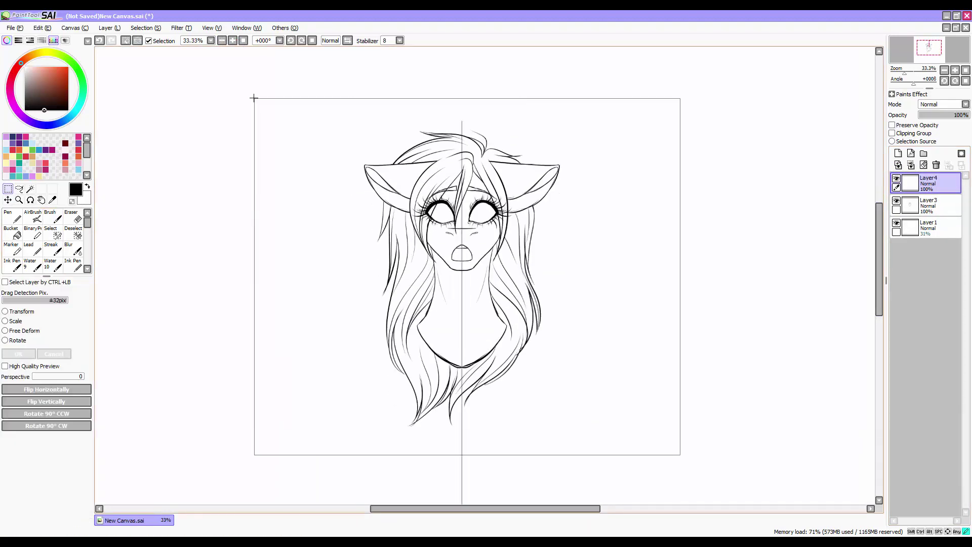
pyautogui.click(110, 28)
pyautogui.click(130, 80)
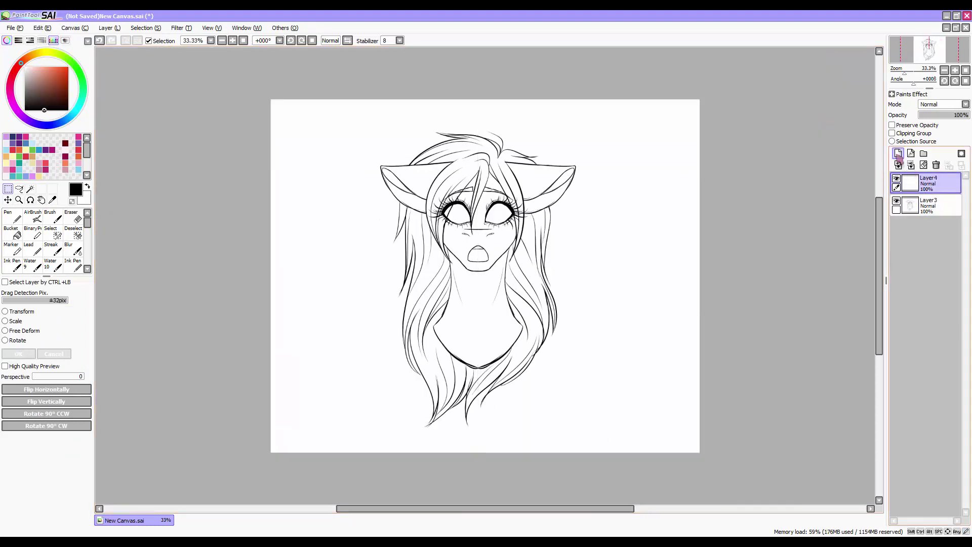
# Fill the blank Layer4 with dark blue-grey using the Bucket and place it beneath the line art layer
pyautogui.click(896, 201)
pyautogui.click(13, 233)
pyautogui.click(53, 124)
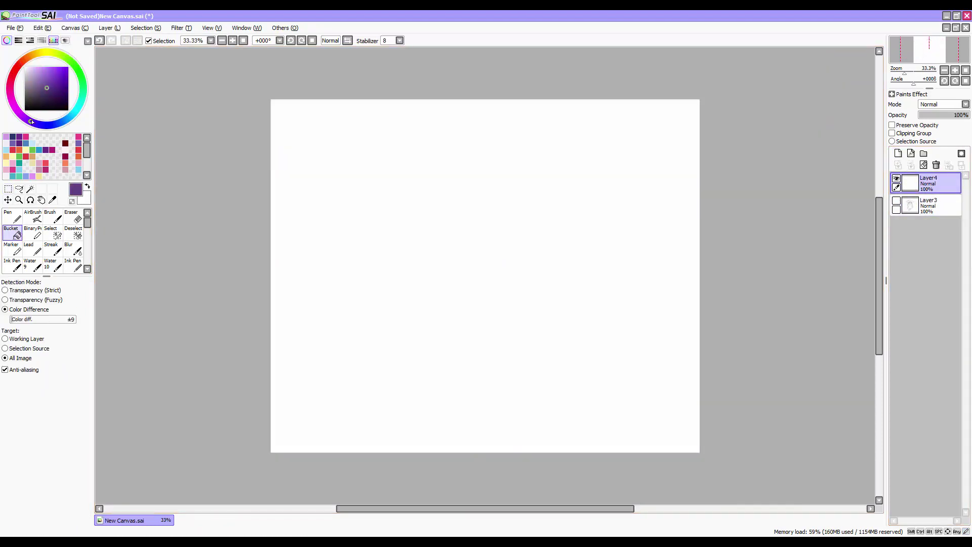
pyautogui.click(38, 97)
pyautogui.click(438, 321)
pyautogui.click(896, 200)
pyautogui.moveTo(927, 183); pyautogui.dragTo(922, 210)
# Airbrush a soft muted-blue glow at size 500 behind the character on a new layer
pyautogui.click(37, 218)
pyautogui.click(37, 80)
pyautogui.click(898, 153)
pyautogui.moveTo(456, 223); pyautogui.dragTo(486, 274)
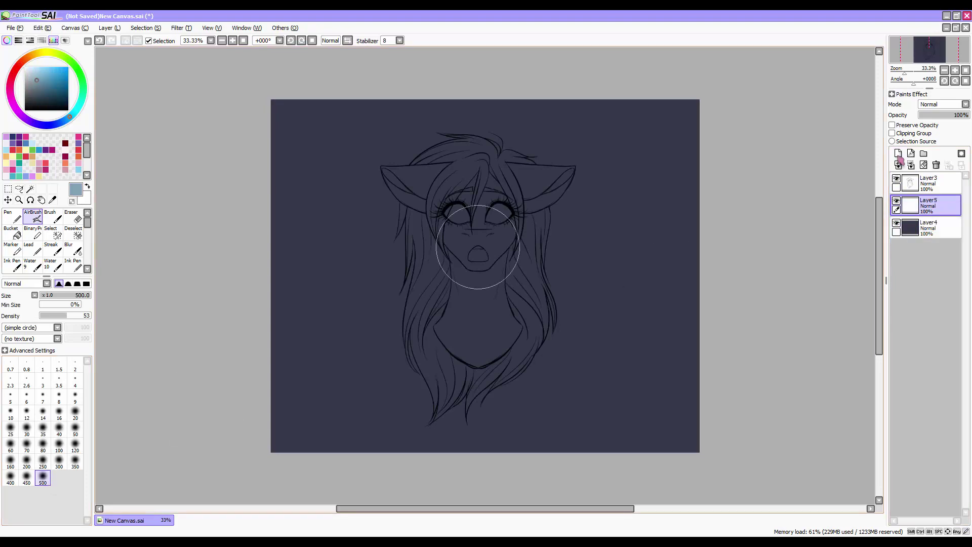
# Enlarge the glow with a transform until it spreads across the background, and merge it into the background layer
pyautogui.hotkey('ctrl', 't')
pyautogui.moveTo(536, 203); pyautogui.dragTo(655, 80)
pyautogui.moveTo(308, 80); pyautogui.dragTo(253, 48)
pyautogui.press('Return')
pyautogui.moveTo(659, 450); pyautogui.dragTo(725, 499)
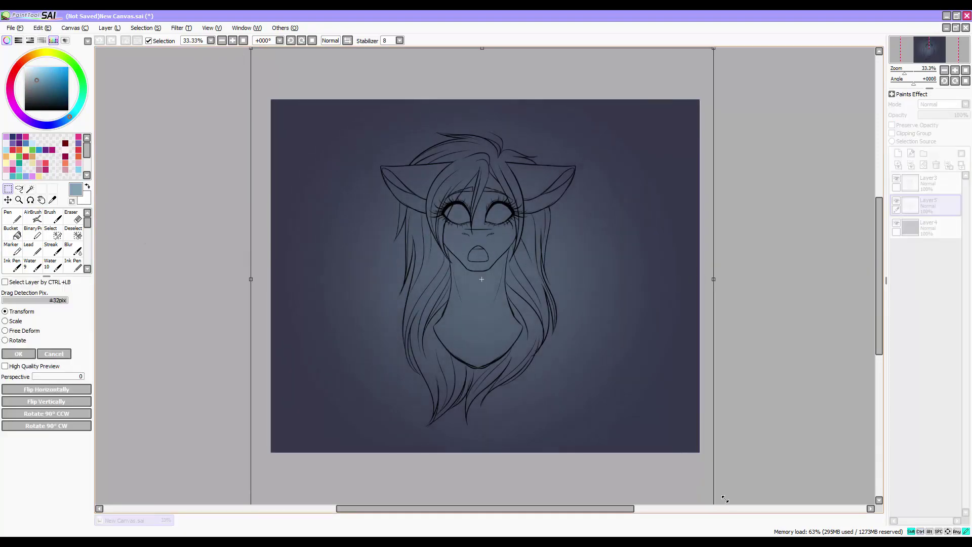
pyautogui.click(911, 165)
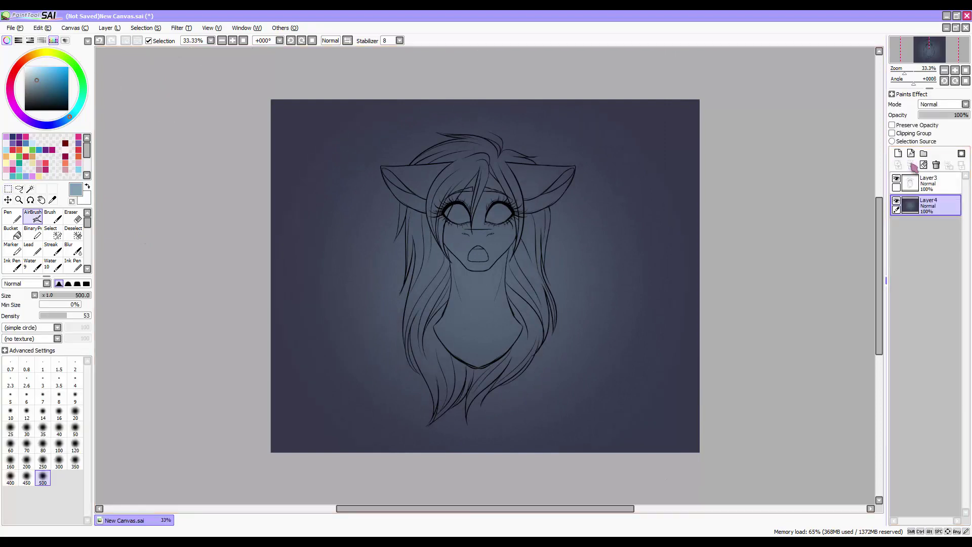
# Add a new layer beneath the line art, choose a light-blue Brush, and fade the line art layer to 10% opacity
pyautogui.click(898, 153)
pyautogui.click(50, 218)
pyautogui.click(41, 69)
pyautogui.scroll(3, 485, 276)
pyautogui.click(929, 182)
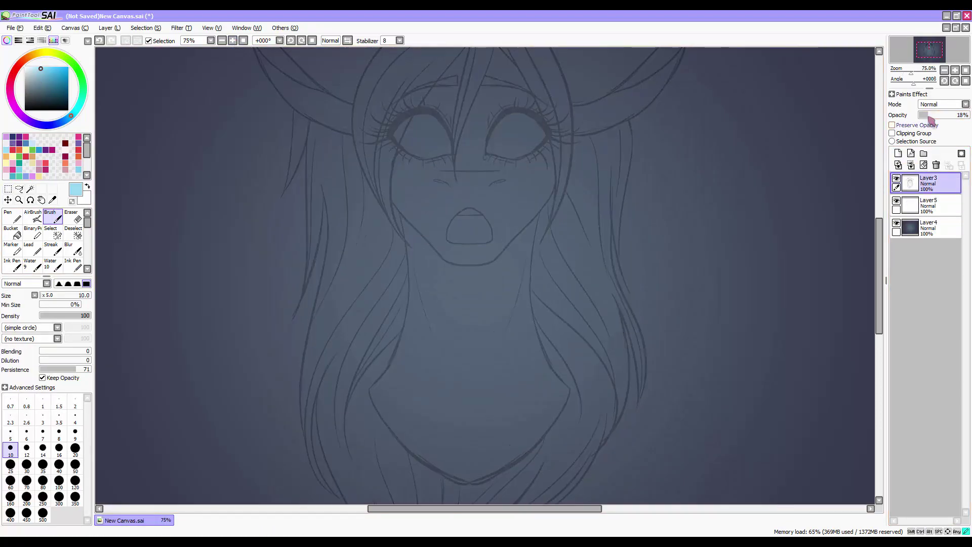
pyautogui.moveTo(961, 115); pyautogui.dragTo(924, 115)
pyautogui.click(929, 205)
# Outline the pony's left-hand ear in light blue with the Brush at size 10 and fill it with the Bucket
pyautogui.moveTo(251, 189); pyautogui.dragTo(308, 272)
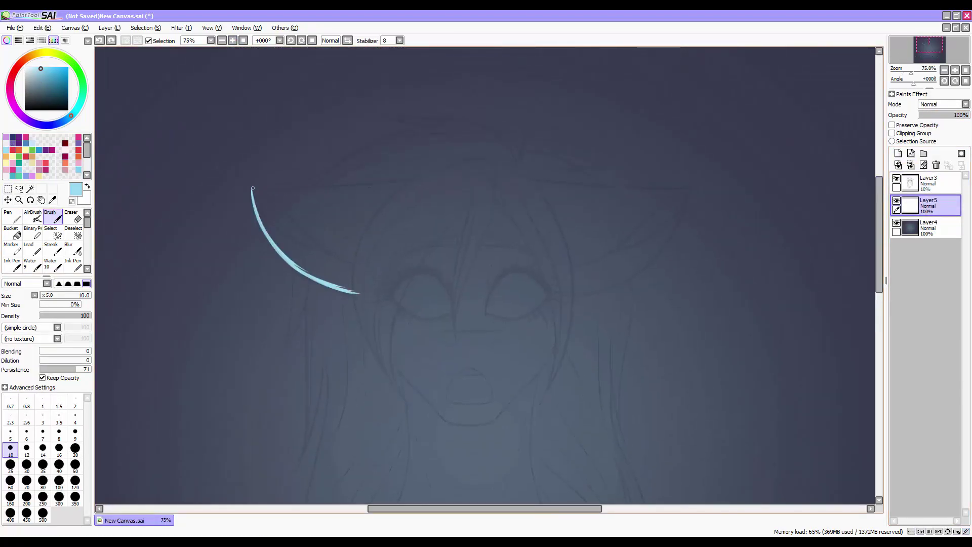
pyautogui.moveTo(253, 189); pyautogui.dragTo(446, 180)
pyautogui.hotkey('ctrl', 'z')
pyautogui.moveTo(358, 247)
pyautogui.mouseDown()
pyautogui.moveTo(352, 293)
pyautogui.moveTo(415, 181)
pyautogui.mouseUp()
pyautogui.click(17, 233)
pyautogui.click(896, 222)
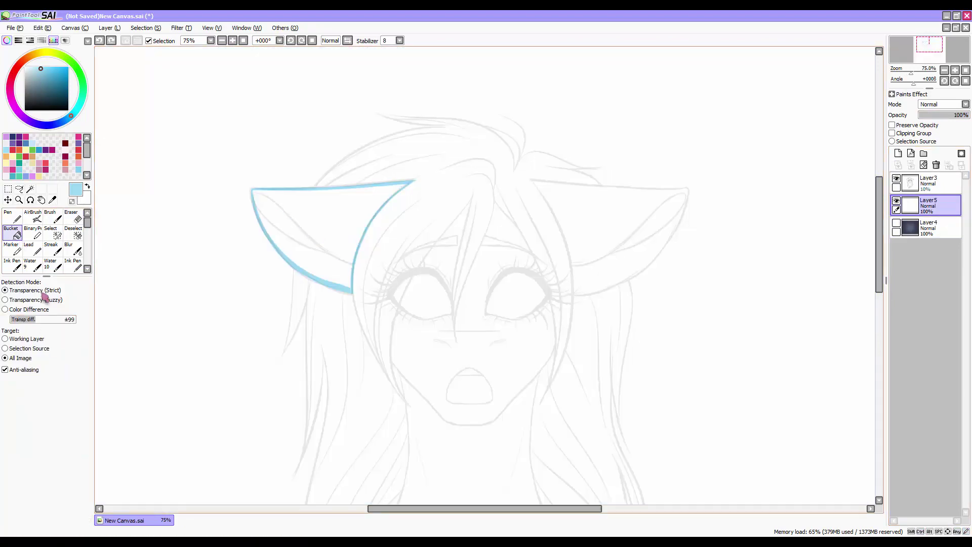
pyautogui.click(304, 228)
pyautogui.click(896, 223)
pyautogui.click(53, 218)
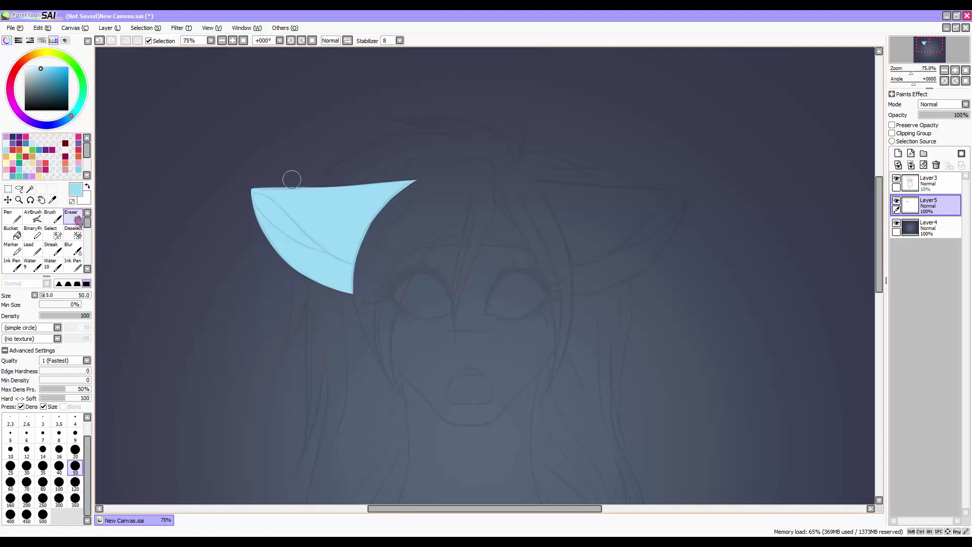
# Outline the opposite ear in the same light blue and fill it with the Bucket
pyautogui.moveTo(442, 509); pyautogui.dragTo(462, 519)
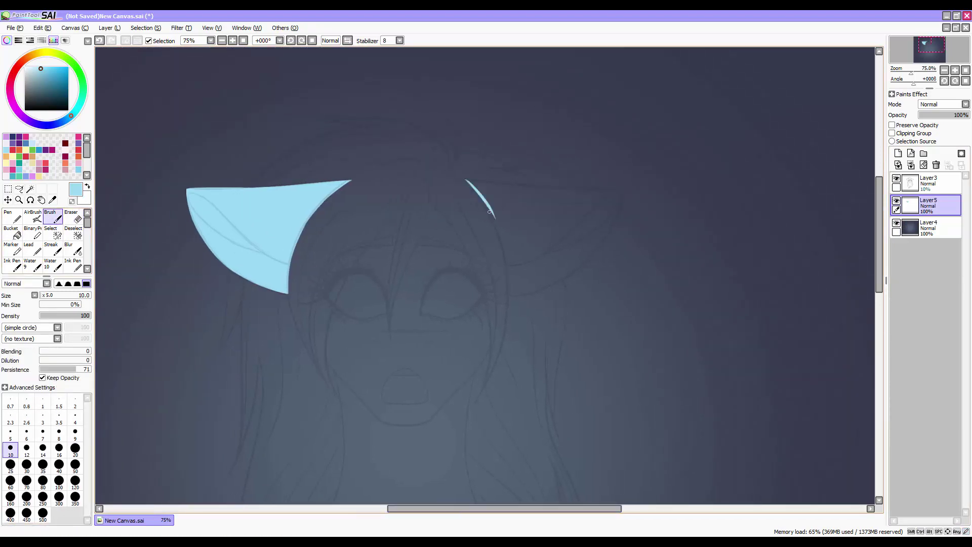
pyautogui.moveTo(489, 211); pyautogui.dragTo(509, 293)
pyautogui.moveTo(466, 180); pyautogui.dragTo(600, 190)
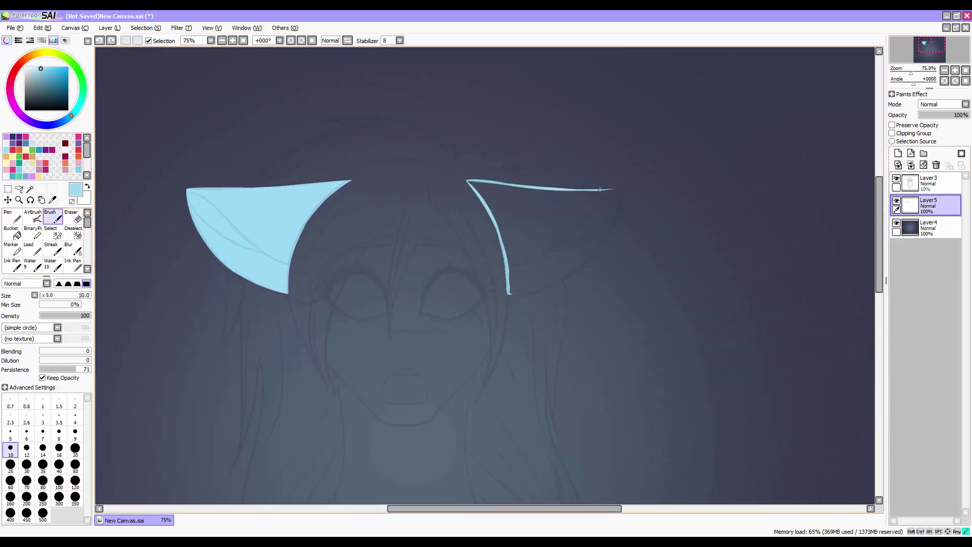
pyautogui.moveTo(614, 229); pyautogui.dragTo(634, 186)
pyautogui.moveTo(582, 262); pyautogui.dragTo(508, 293)
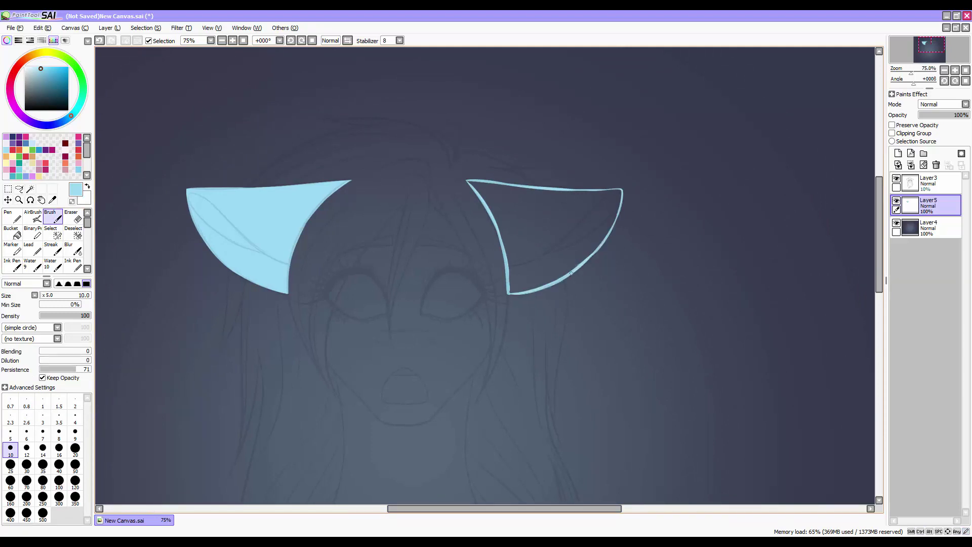
pyautogui.press('f')
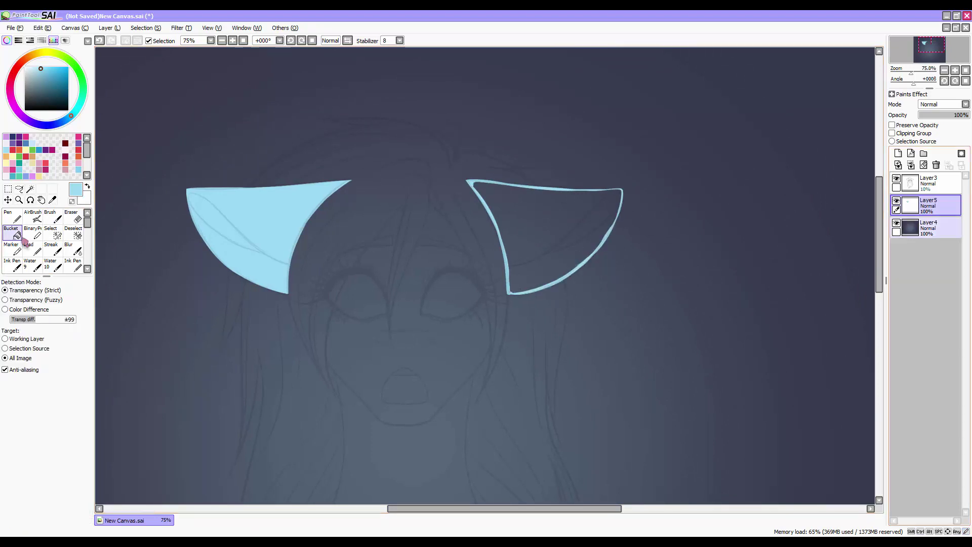
pyautogui.click(552, 223)
# Outline the face along the fringe strands, both cheeks and the upper neck in light blue
pyautogui.press('b')
pyautogui.scroll(1, 487, 295)
pyautogui.moveTo(410, 144)
pyautogui.mouseDown()
pyautogui.moveTo(362, 304)
pyautogui.moveTo(367, 372)
pyautogui.moveTo(375, 247)
pyautogui.moveTo(277, 349)
pyautogui.mouseUp()
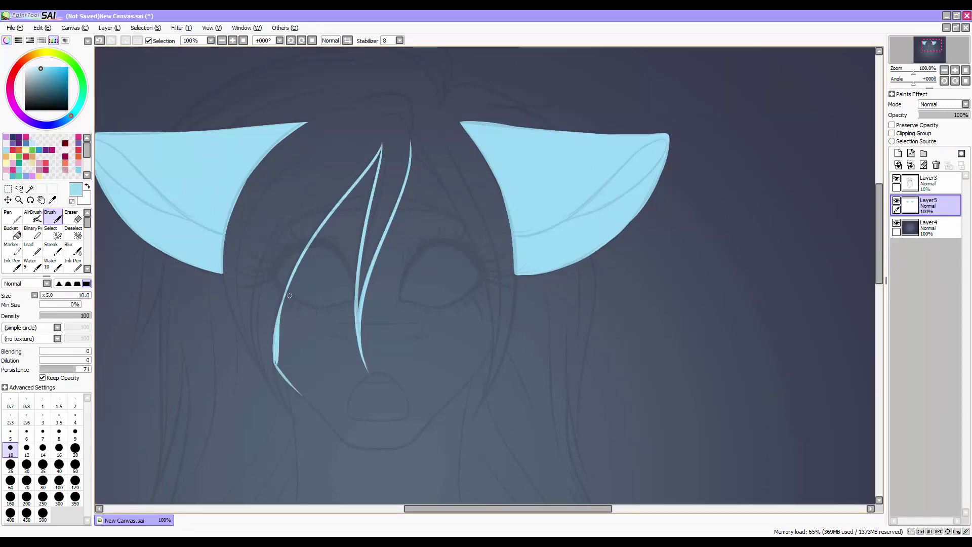
pyautogui.moveTo(410, 145); pyautogui.dragTo(491, 354)
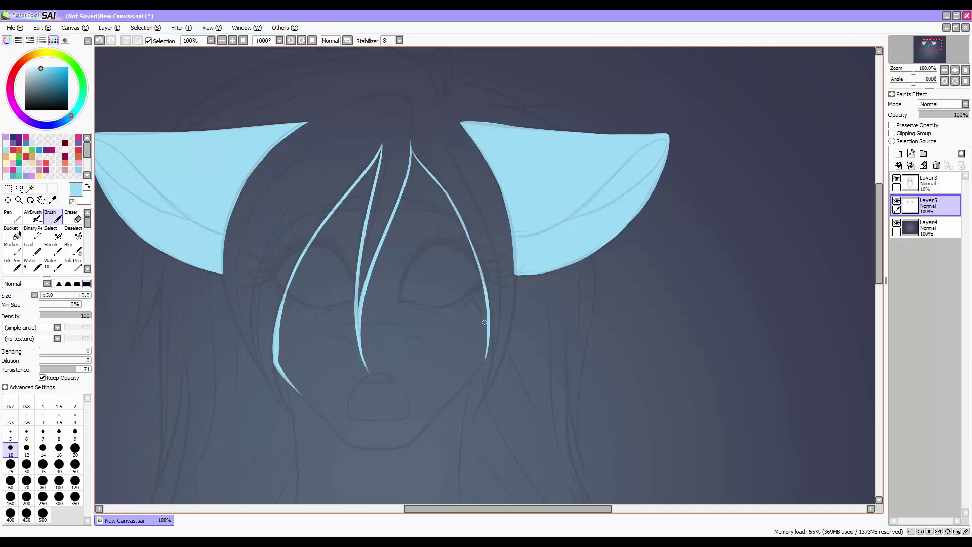
pyautogui.moveTo(455, 392); pyautogui.dragTo(491, 336)
pyautogui.moveTo(463, 402); pyautogui.dragTo(457, 471)
pyautogui.moveTo(287, 380); pyautogui.dragTo(301, 488)
# Outline the rest of the neck and the pointed chest, and fill the face and body with light blue
pyautogui.scroll(-5, 301, 354)
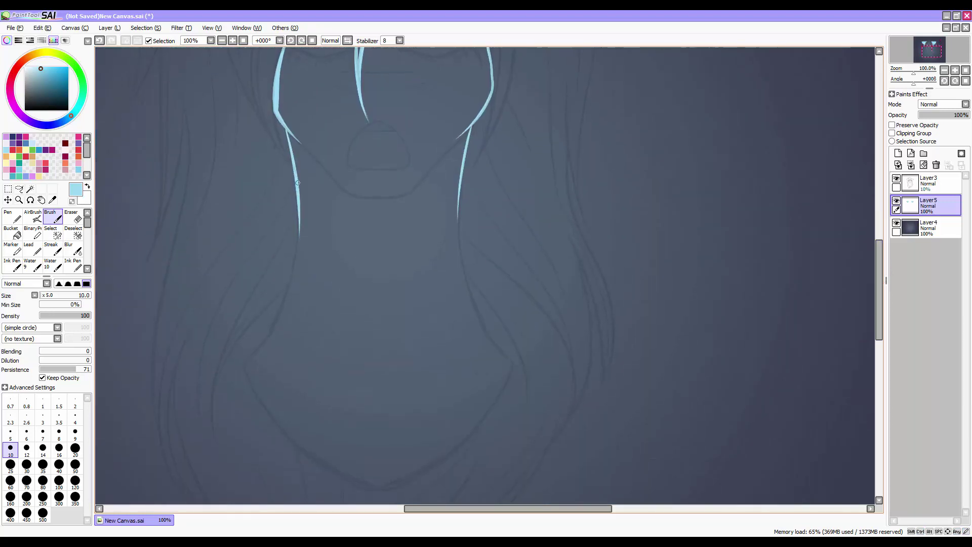
pyautogui.moveTo(299, 211)
pyautogui.mouseDown()
pyautogui.moveTo(256, 348)
pyautogui.moveTo(262, 407)
pyautogui.moveTo(347, 476)
pyautogui.mouseUp()
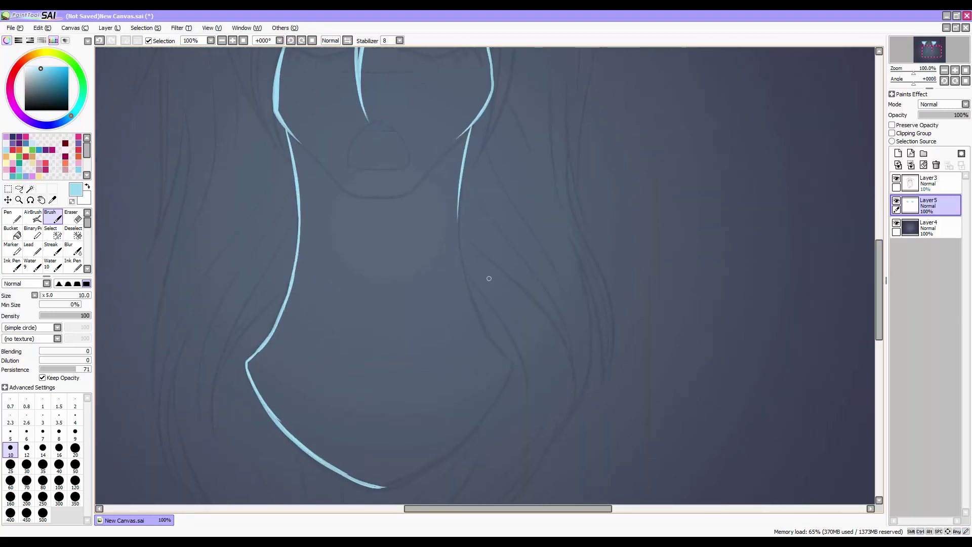
pyautogui.moveTo(458, 218); pyautogui.dragTo(485, 331)
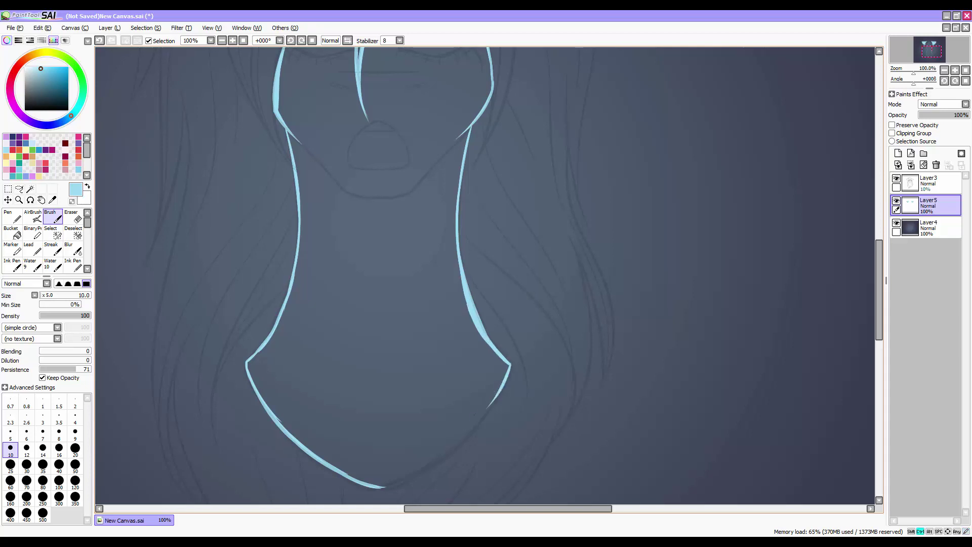
pyautogui.moveTo(510, 364); pyautogui.dragTo(383, 488)
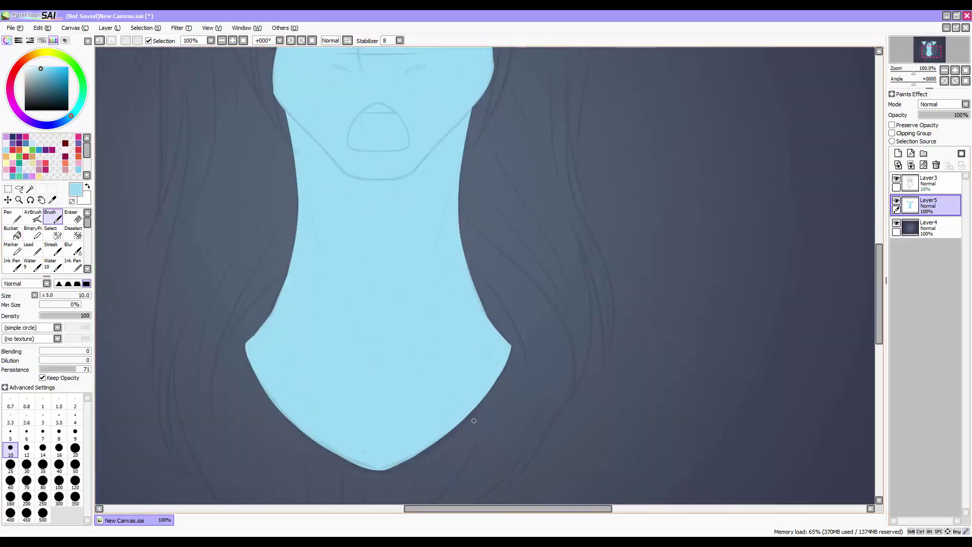
pyautogui.scroll(5, 473, 421)
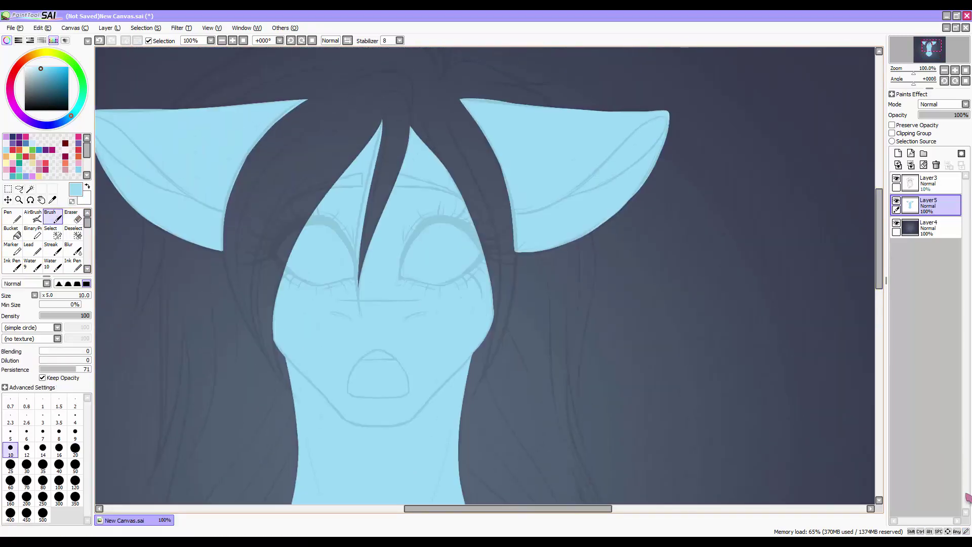
pyautogui.moveTo(444, 484); pyautogui.dragTo(476, 512)
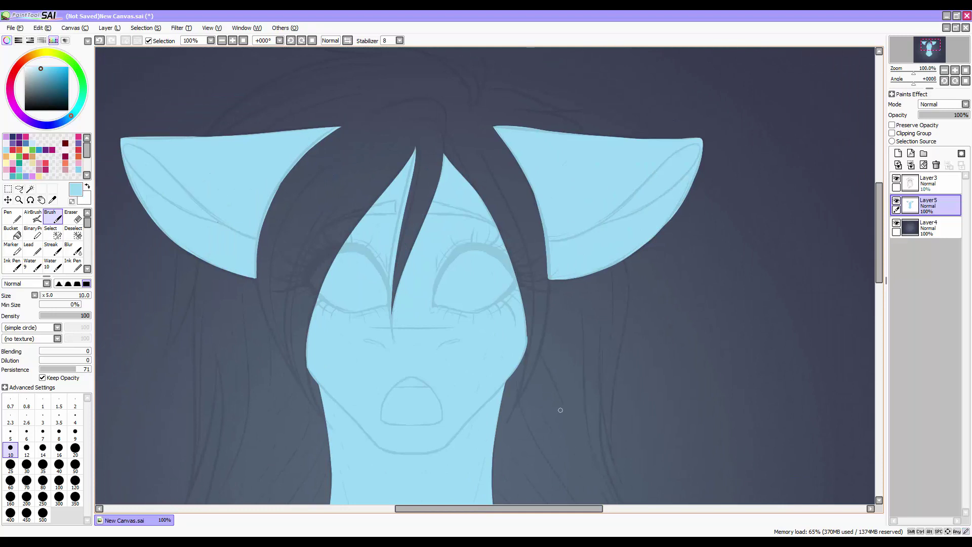
# Paint light-blue, red, orange, yellow, green, blue and purple swatches on the scratchpad and lighten them with a white Pen
pyautogui.click(65, 40)
pyautogui.click(75, 503)
pyautogui.click(19, 150)
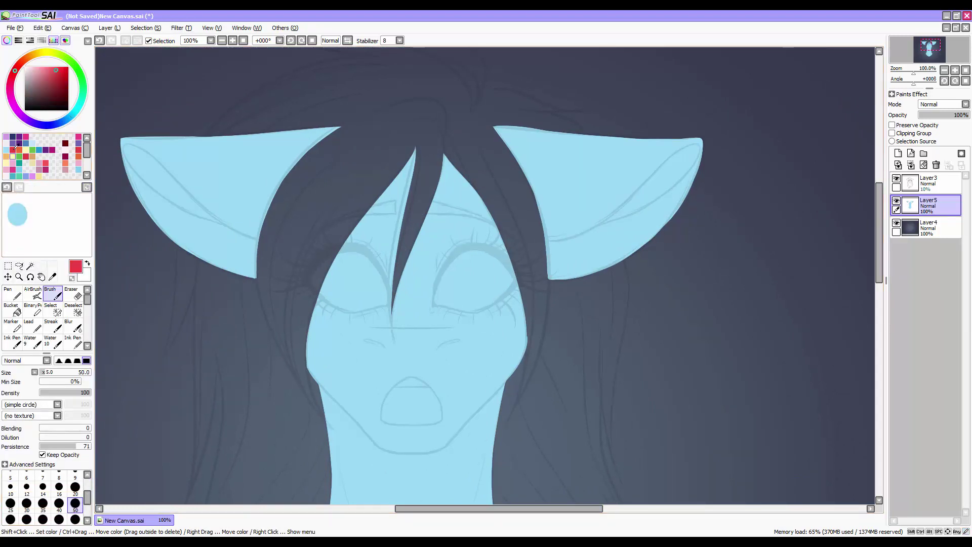
pyautogui.click(30, 215)
pyautogui.click(42, 214)
pyautogui.click(53, 214)
pyautogui.click(64, 213)
pyautogui.click(77, 212)
pyautogui.click(12, 293)
pyautogui.click(25, 67)
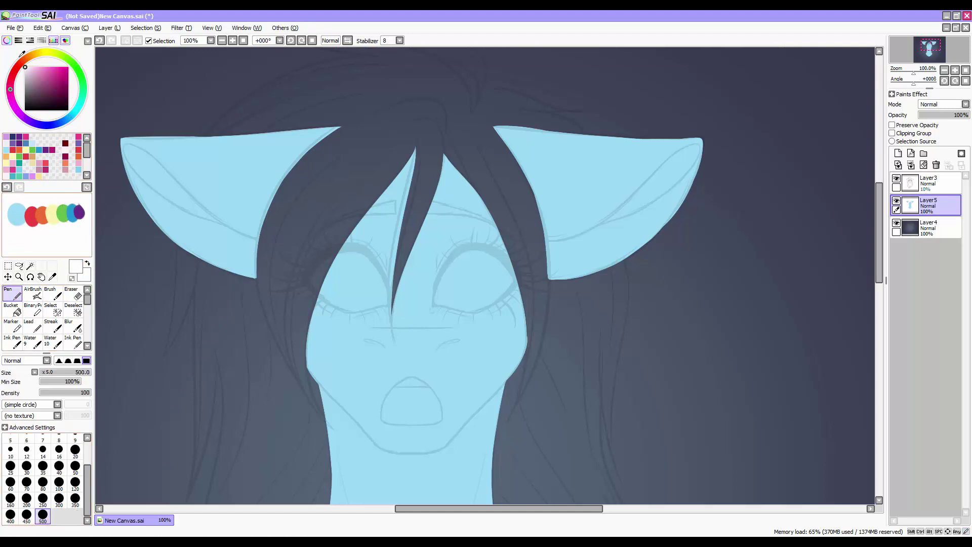
# Sample the dark background colour and add a new layer above the light-blue flat colour layer
pyautogui.click(52, 276)
pyautogui.click(124, 282)
pyautogui.click(898, 153)
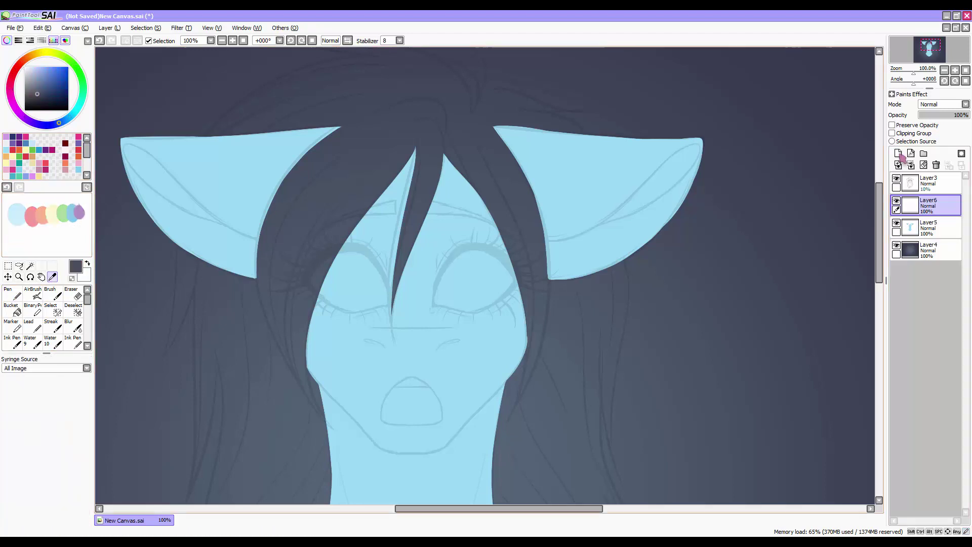
pyautogui.press('b')
pyautogui.hotkey('ctrl', 'z')
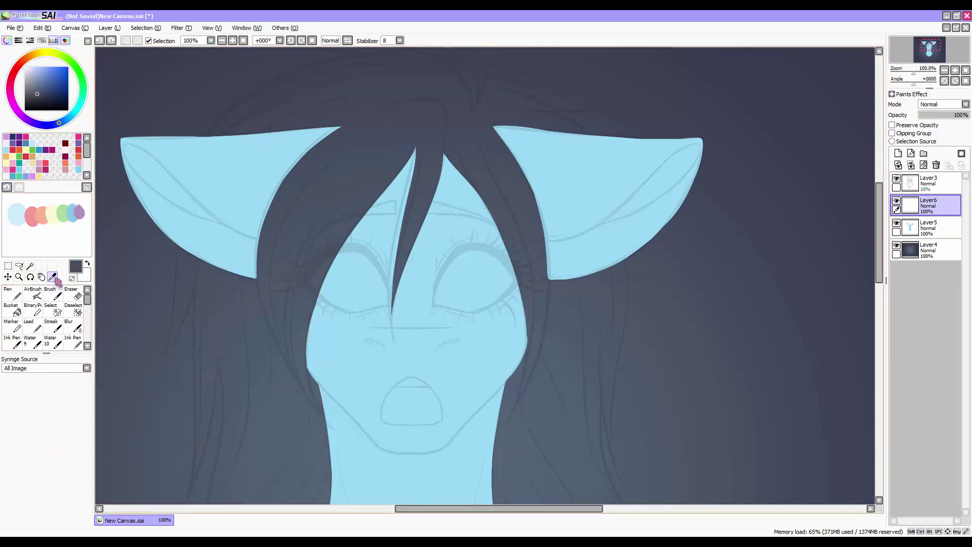
# Paint an even row of light-blue, red, orange, yellow, green, blue and purple swatches on the canvas beside the face
pyautogui.click(26, 143)
pyautogui.click(140, 388)
pyautogui.click(26, 156)
pyautogui.click(157, 384)
pyautogui.click(19, 150)
pyautogui.click(171, 376)
pyautogui.click(29, 146)
pyautogui.click(185, 372)
pyautogui.click(32, 149)
pyautogui.click(201, 372)
pyautogui.click(38, 150)
pyautogui.click(213, 372)
pyautogui.click(45, 149)
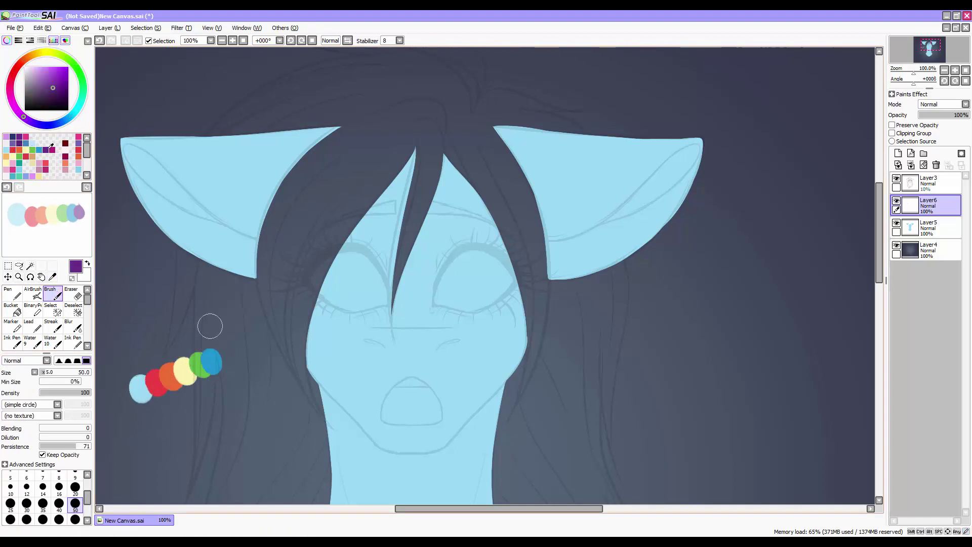
pyautogui.click(228, 371)
pyautogui.hotkey('ctrl', 't')
# Stamp a dark size 500 Pen circle over the swatches on another new layer and adjust it with Hue and Saturation
pyautogui.click(29, 431)
pyautogui.click(42, 514)
pyautogui.keyDown('alt'); pyautogui.click(152, 304); pyautogui.keyUp('alt')
pyautogui.hotkey('ctrl', 'shift', 'n')
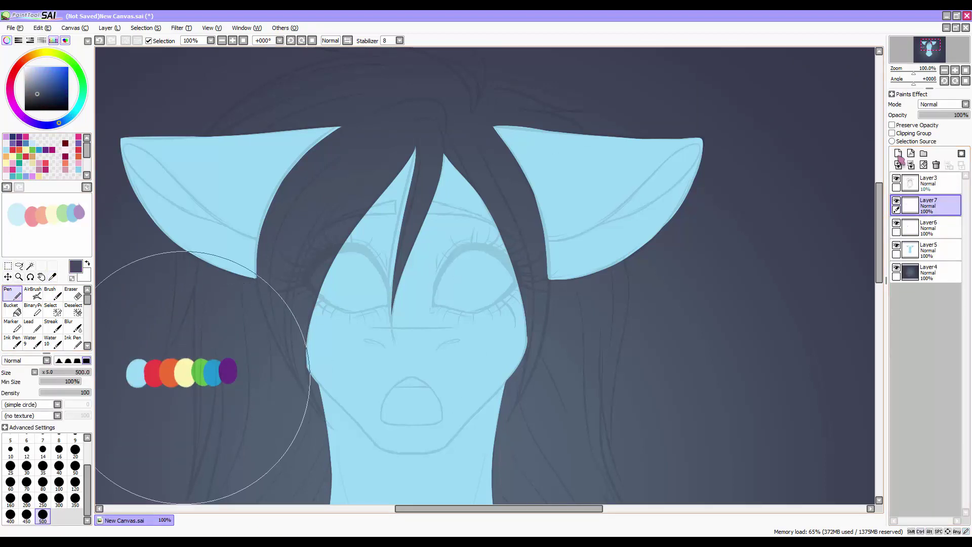
pyautogui.click(188, 373)
pyautogui.click(943, 104)
pyautogui.click(936, 116)
pyautogui.hotkey('ctrl', 'z')
pyautogui.click(177, 28)
pyautogui.click(217, 39)
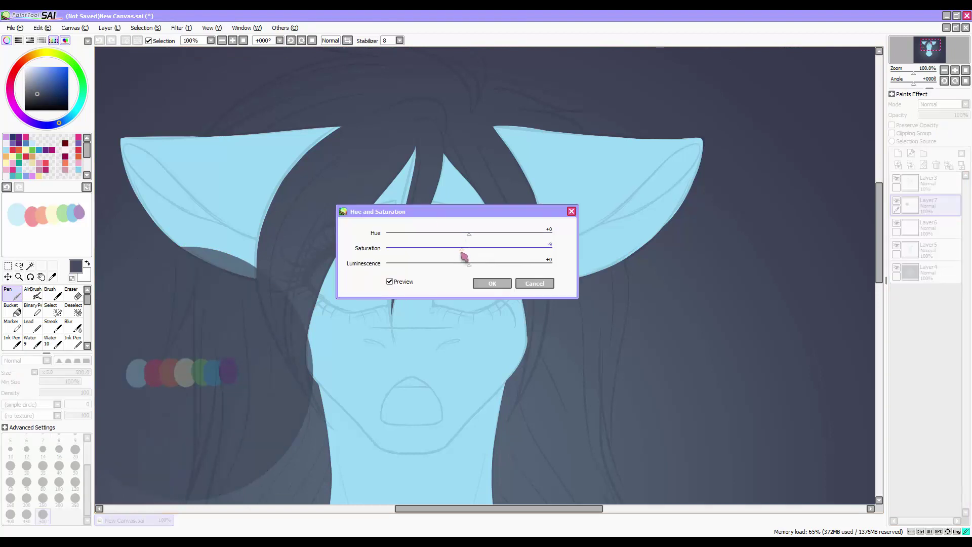
pyautogui.click(495, 282)
# Sample the shaded swatches into a dark colour row on the scratchpad, and delete the two temporary swatch layers
pyautogui.keyDown('alt'); pyautogui.click(142, 374); pyautogui.keyUp('alt')
pyautogui.click(13, 246)
pyautogui.keyDown('alt'); pyautogui.click(153, 373); pyautogui.keyUp('alt')
pyautogui.click(28, 246)
pyautogui.keyDown('alt'); pyautogui.click(169, 373); pyautogui.keyUp('alt')
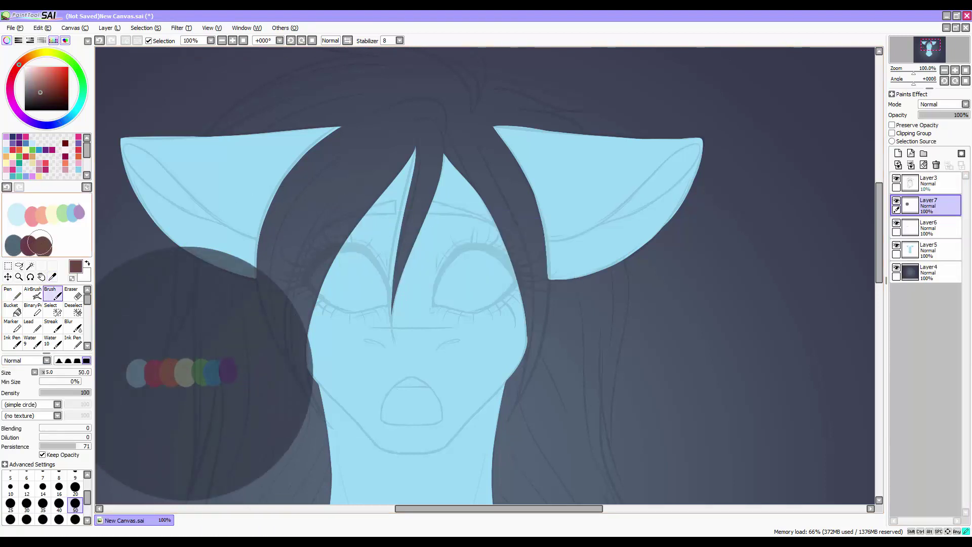
pyautogui.click(41, 245)
pyautogui.keyDown('alt'); pyautogui.click(201, 373); pyautogui.keyUp('alt')
pyautogui.click(66, 245)
pyautogui.keyDown('alt'); pyautogui.click(213, 372); pyautogui.keyUp('alt')
pyautogui.click(76, 246)
pyautogui.click(39, 89)
pyautogui.click(84, 246)
pyautogui.click(936, 165)
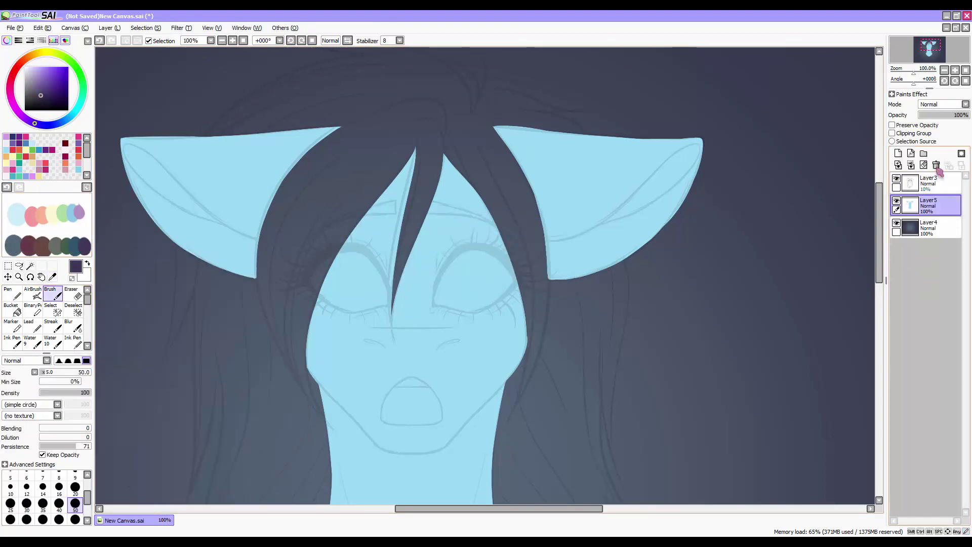
pyautogui.click(936, 164)
# Turn on Preserve Opacity for the flat colour layer and add a new layer clipped to it
pyautogui.click(892, 125)
pyautogui.moveTo(354, 253); pyautogui.dragTo(418, 308)
pyautogui.click(898, 153)
pyautogui.click(892, 133)
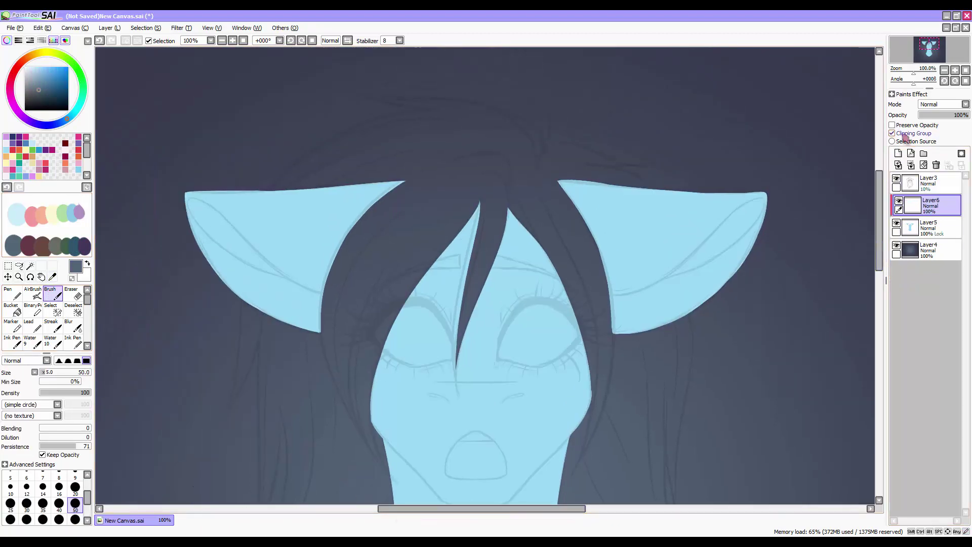
# Paint the left-hand ear's inner fold in dark blue-grey with the Brush at size 50, density 36 and minimum size 21%
pyautogui.click(52, 293)
pyautogui.click(75, 486)
pyautogui.moveTo(86, 392); pyautogui.dragTo(61, 393)
pyautogui.moveTo(192, 202); pyautogui.dragTo(304, 287)
pyautogui.click(74, 476)
# Fade the line art layer to 4% opacity and return to the clipped shading layer
pyautogui.click(929, 183)
pyautogui.moveTo(925, 115); pyautogui.dragTo(921, 114)
pyautogui.click(930, 205)
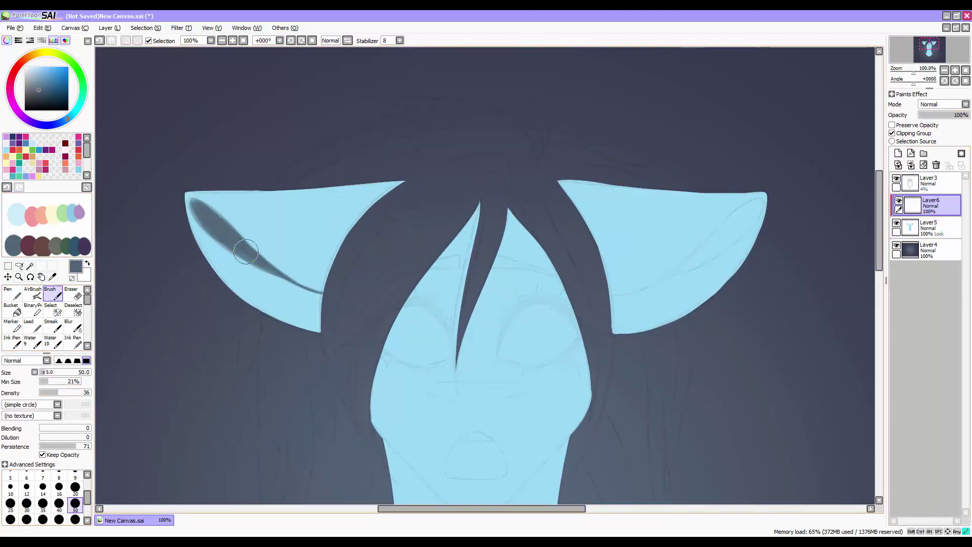
# Soften the edges of the dark ear fold with the Blur tool at size 20
pyautogui.click(42, 503)
pyautogui.press('b')
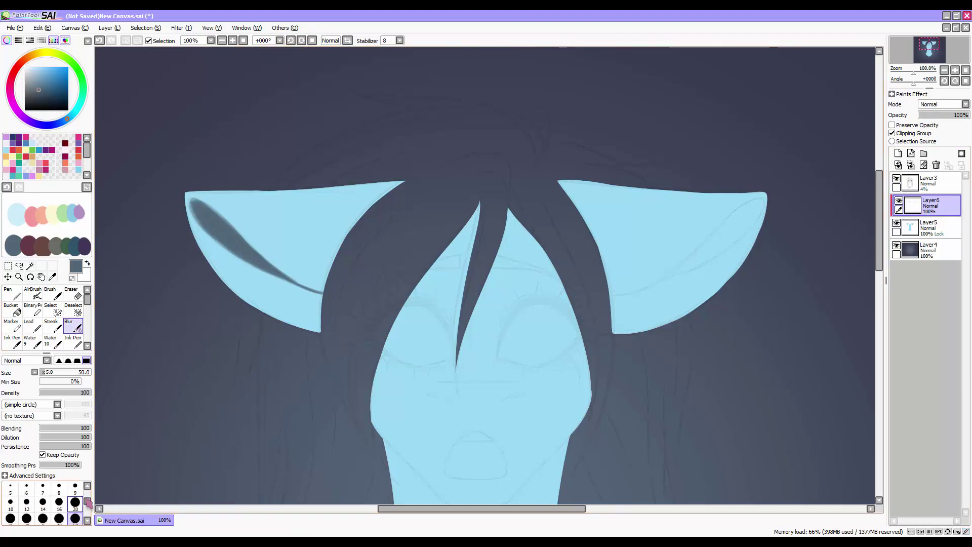
pyautogui.press('[')
pyautogui.press('[')
pyautogui.press('[')
pyautogui.press('[')
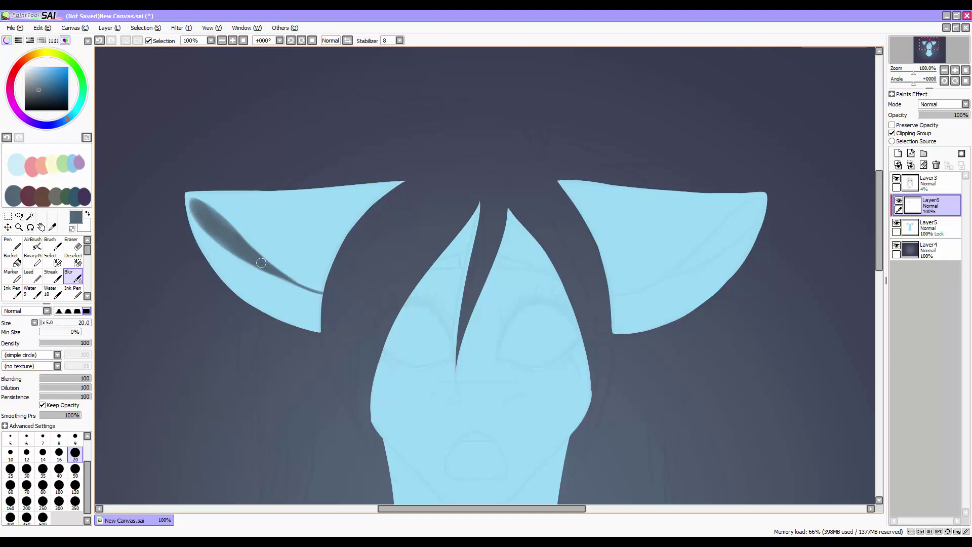
# Airbrush dark blue-grey shading around the ear's base and inner fold at size 120
pyautogui.click(32, 243)
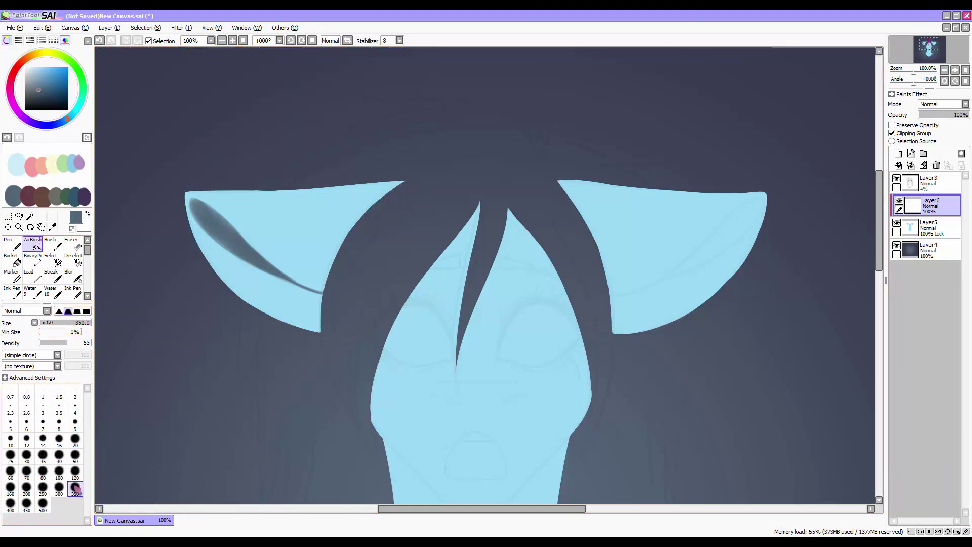
pyautogui.press('[')
pyautogui.press('[')
pyautogui.press('[')
pyautogui.press('[')
pyautogui.moveTo(203, 212)
pyautogui.mouseDown()
pyautogui.moveTo(211, 204)
pyautogui.moveTo(336, 284)
pyautogui.moveTo(293, 330)
pyautogui.moveTo(291, 279)
pyautogui.moveTo(321, 310)
pyautogui.moveTo(327, 258)
pyautogui.mouseUp()
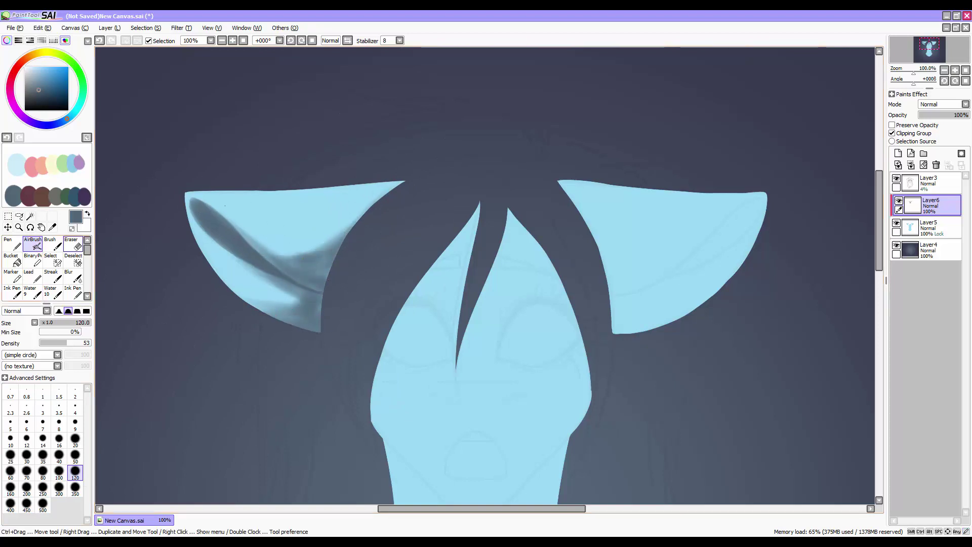
# Blend the airbrushed ear shading into a smooth gradient with the Blur tool at size 50
pyautogui.click(71, 276)
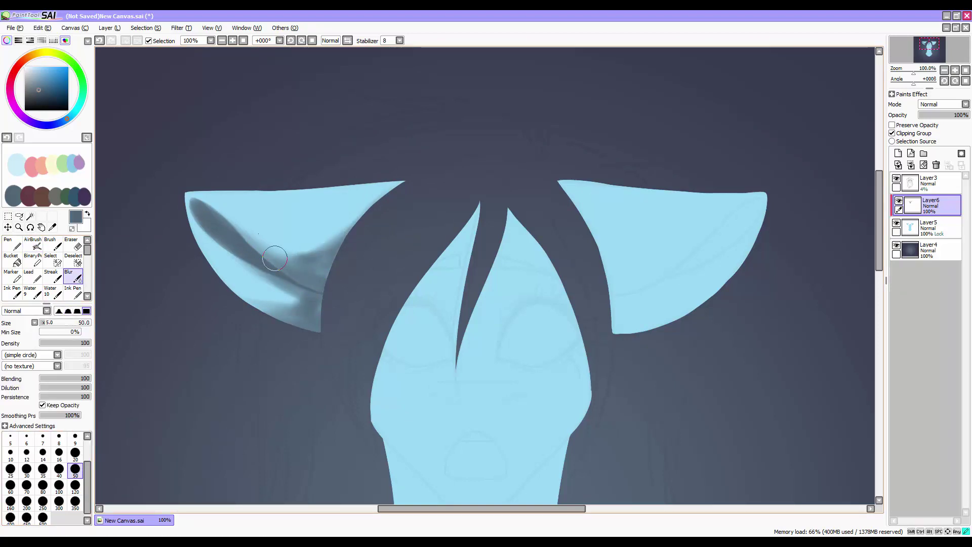
pyautogui.moveTo(274, 259); pyautogui.dragTo(317, 237)
pyautogui.moveTo(299, 296)
pyautogui.mouseDown()
pyautogui.moveTo(324, 298)
pyautogui.moveTo(323, 269)
pyautogui.mouseUp()
pyautogui.moveTo(202, 212)
pyautogui.mouseDown()
pyautogui.moveTo(202, 235)
pyautogui.moveTo(278, 289)
pyautogui.mouseUp()
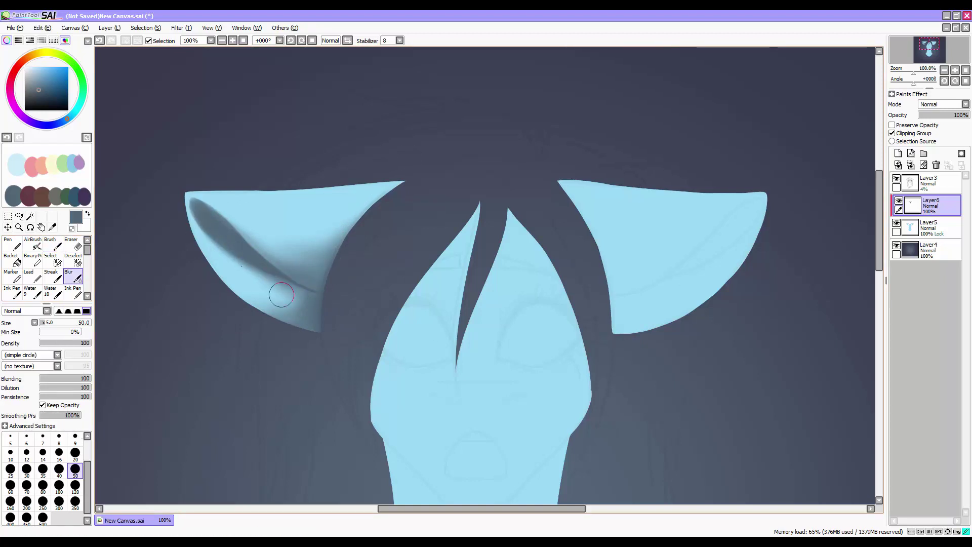
# Brush blue-grey shading along the ear's fold near its tip at size 20 and soften it with the Blur tool
pyautogui.press('b')
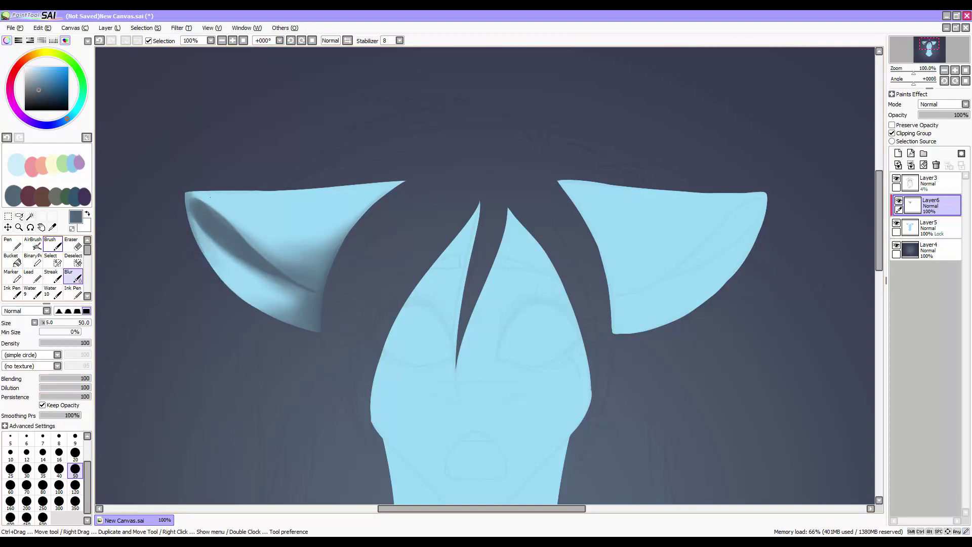
pyautogui.click(75, 466)
pyautogui.press('[')
pyautogui.press('[')
pyautogui.press('[')
pyautogui.press('[')
pyautogui.press('[')
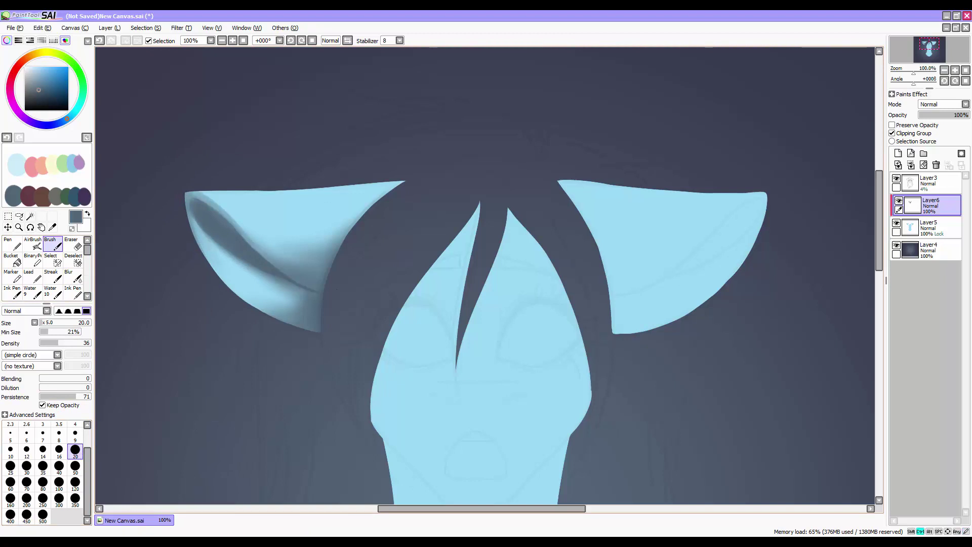
pyautogui.press('n')
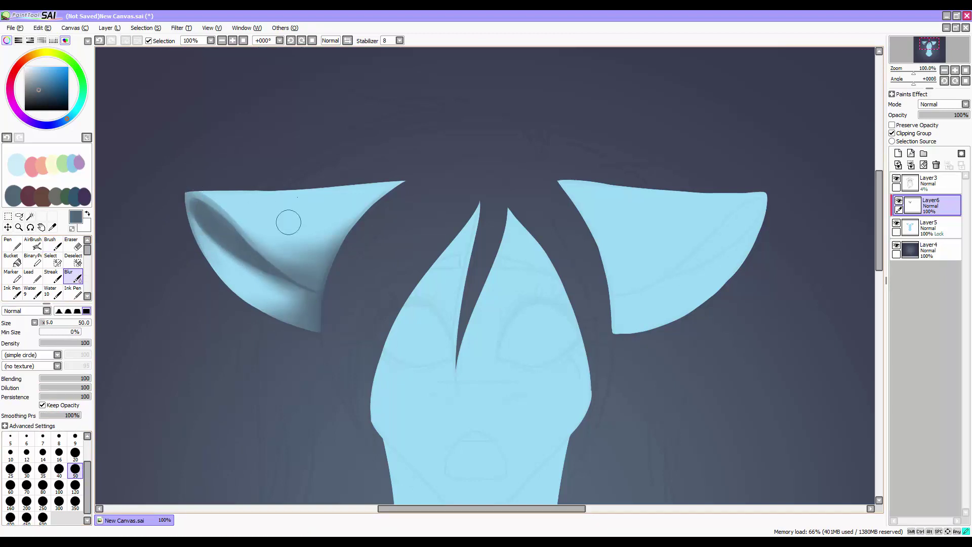
# Deepen the crease of the ear's inner fold with a sampled darker blue-grey at brush size 16 and blur its edges
pyautogui.press('b')
pyautogui.keyDown('alt'); pyautogui.click(299, 282); pyautogui.keyUp('alt')
pyautogui.press('[')
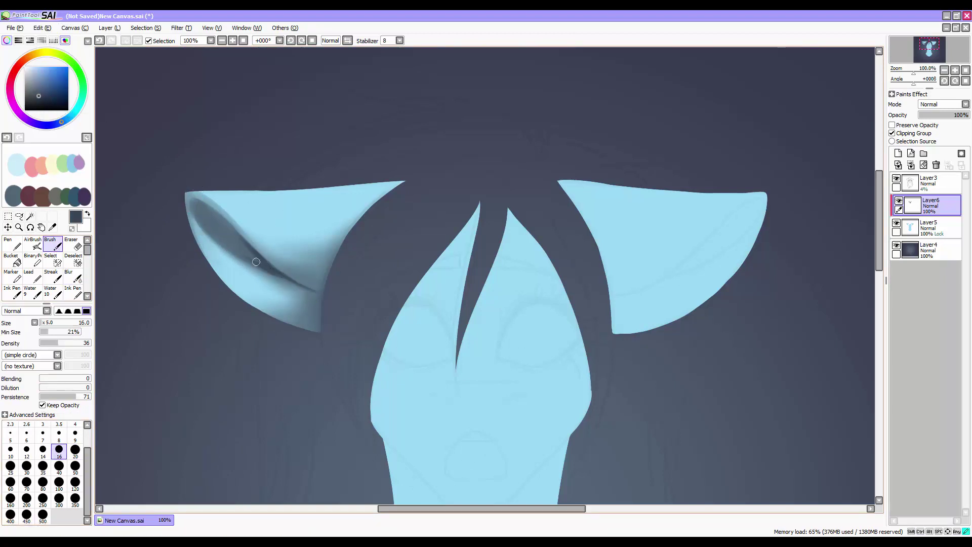
pyautogui.press('n')
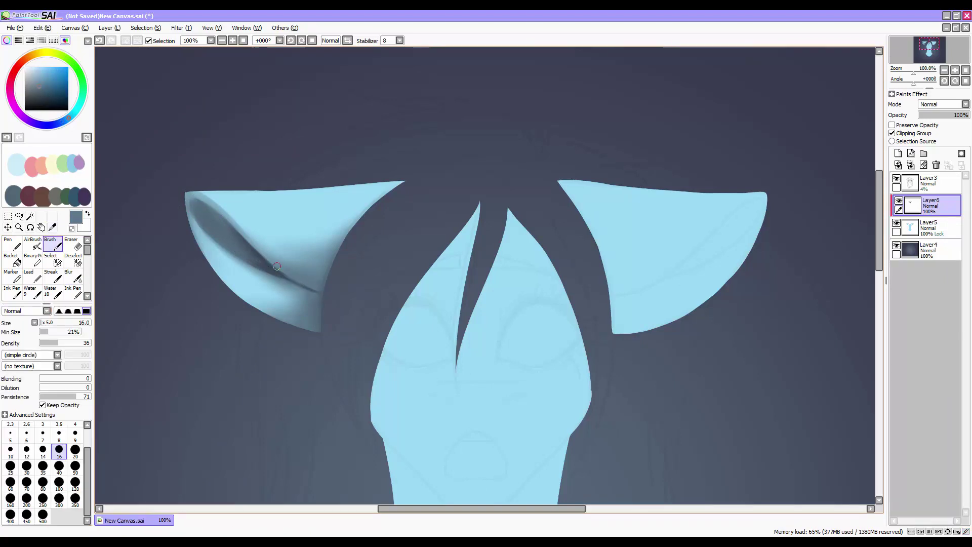
pyautogui.moveTo(320, 292); pyautogui.dragTo(302, 285)
pyautogui.keyDown('alt'); pyautogui.click(267, 242); pyautogui.keyUp('alt')
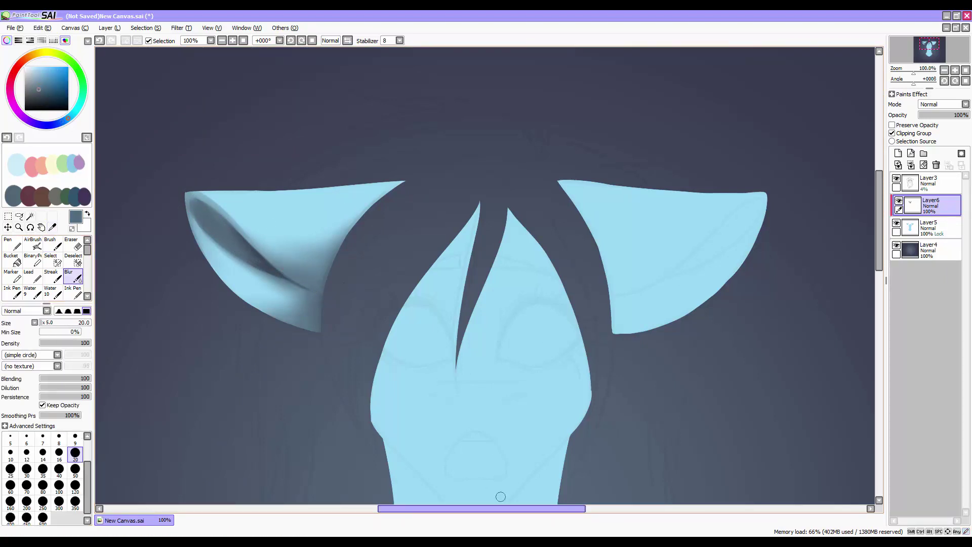
pyautogui.press(']')
pyautogui.press(']')
pyautogui.press(']')
pyautogui.press(']')
pyautogui.press(']')
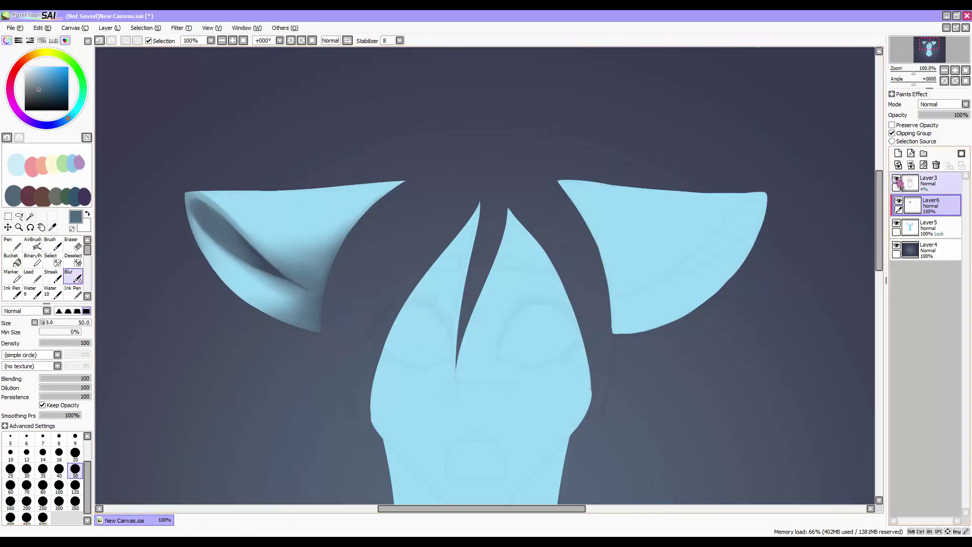
# Copy the finished ear shading to a new layer, flip it horizontally and fit it over the opposite ear
pyautogui.moveTo(538, 508); pyautogui.dragTo(551, 509)
pyautogui.press('m')
pyautogui.moveTo(112, 181); pyautogui.dragTo(420, 386)
pyautogui.hotkey('ctrl', 'c')
pyautogui.hotkey('ctrl', 'v')
pyautogui.hotkey('ctrl', 't')
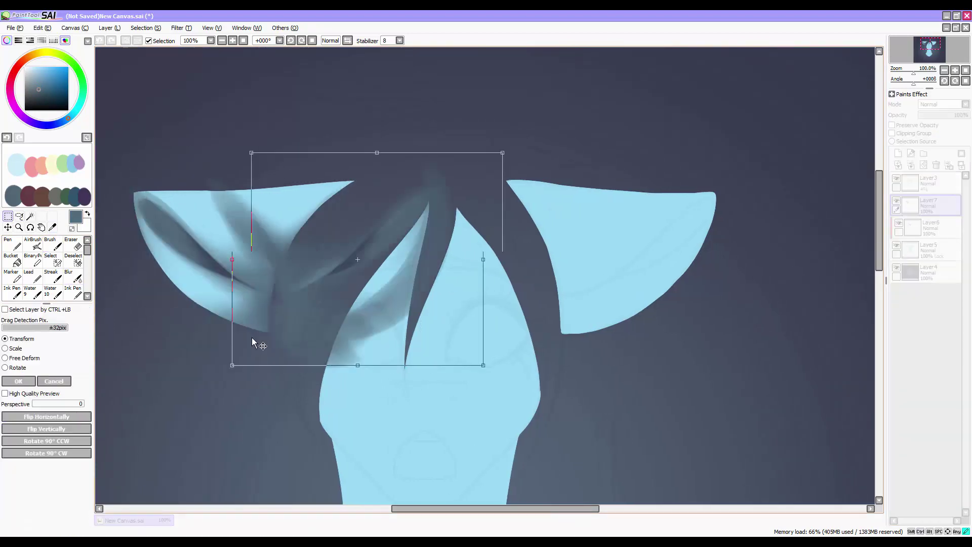
pyautogui.moveTo(251, 338); pyautogui.dragTo(507, 338)
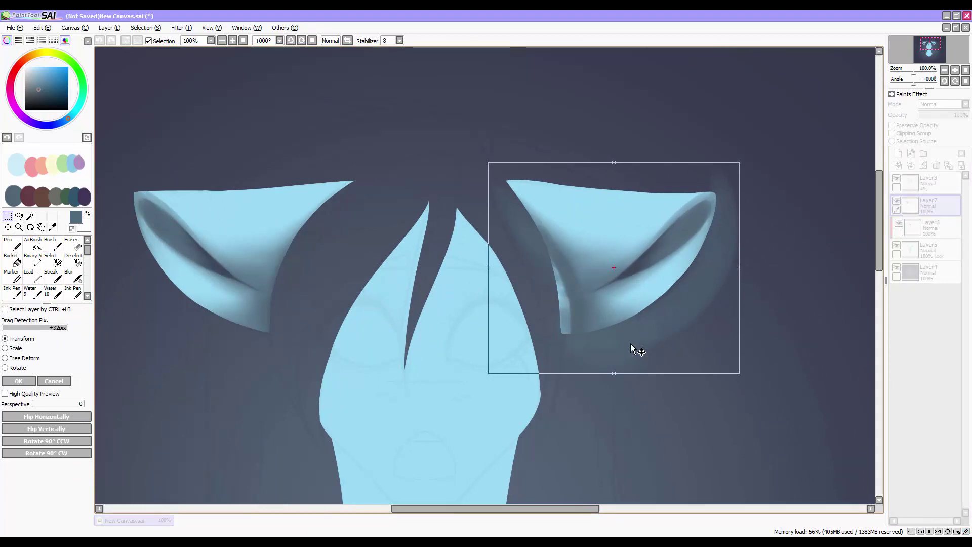
pyautogui.click(19, 380)
# Extend and blend the shading along the copied ear's inner edge at size 50 and merge it down into Layer6
pyautogui.click(73, 244)
pyautogui.click(73, 276)
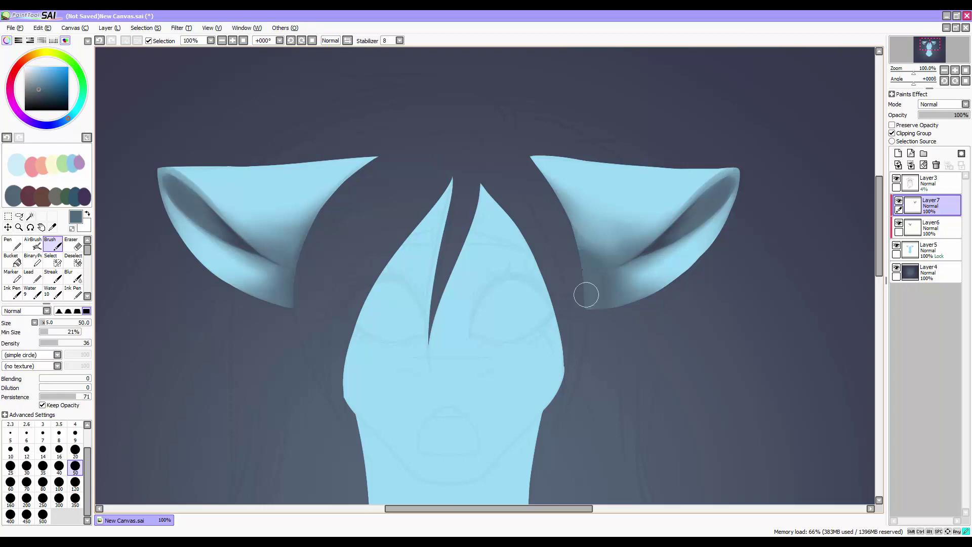
pyautogui.press('b')
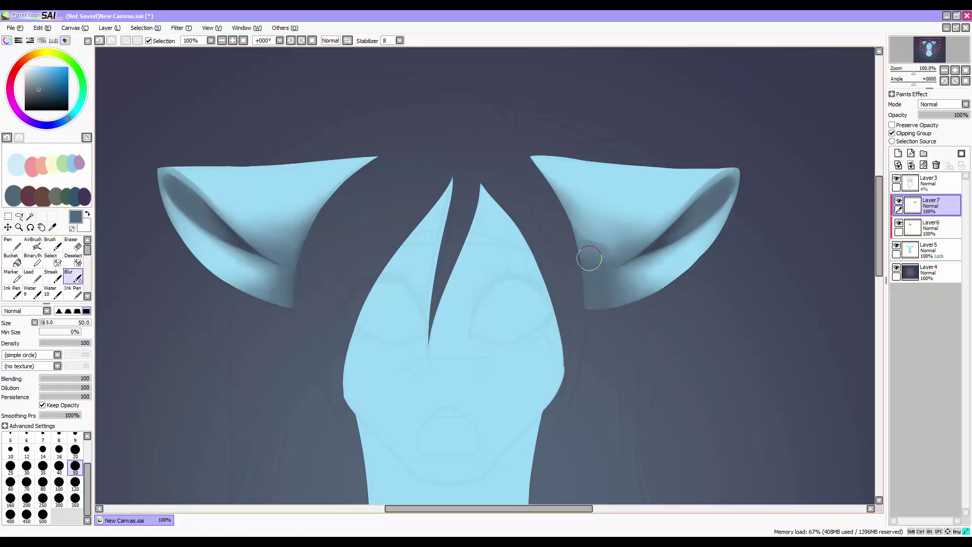
pyautogui.moveTo(600, 243); pyautogui.dragTo(555, 175)
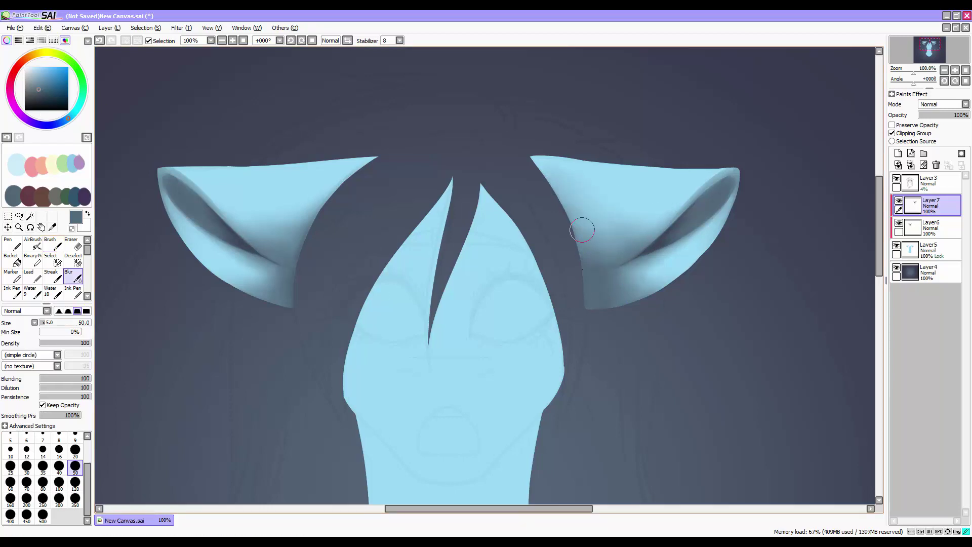
pyautogui.press('b')
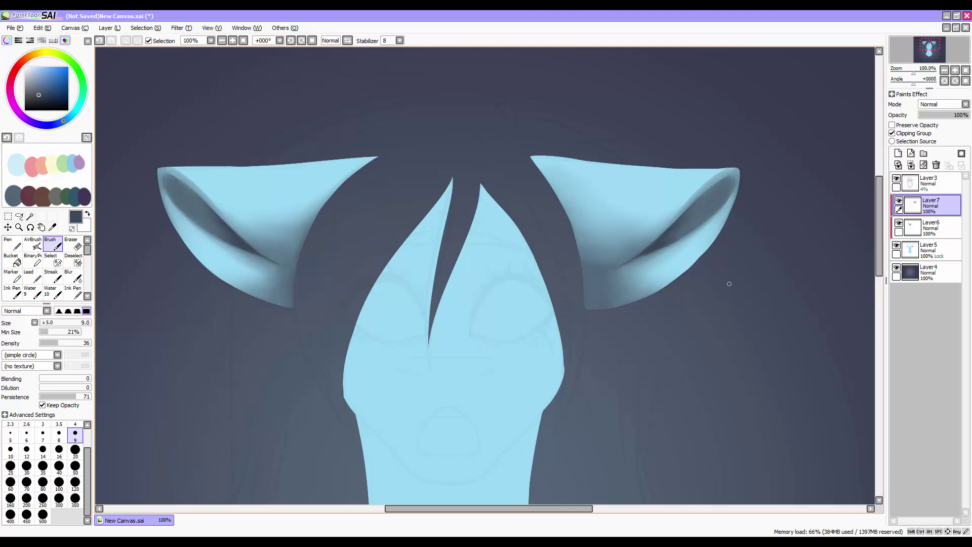
pyautogui.hotkey('ctrl', 'e')
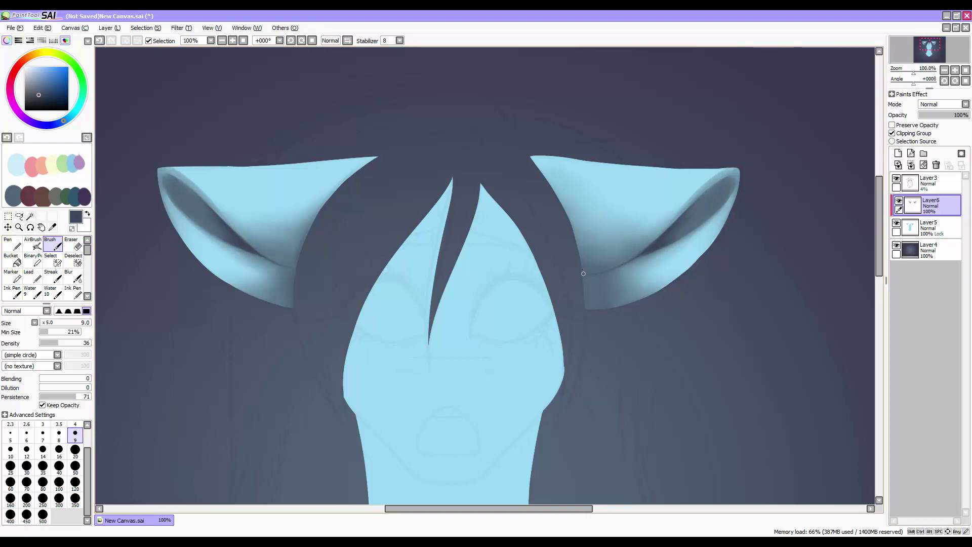
# Shade the right cheek and jawline in dark blue-grey with the Brush at size 50 and blur it smooth
pyautogui.press(']')
pyautogui.press(']')
pyautogui.press(']')
pyautogui.press(']')
pyautogui.press(']')
pyautogui.press(']')
pyautogui.press(']')
pyautogui.press(']')
pyautogui.press(']')
pyautogui.press(']')
pyautogui.scroll(-3, 584, 273)
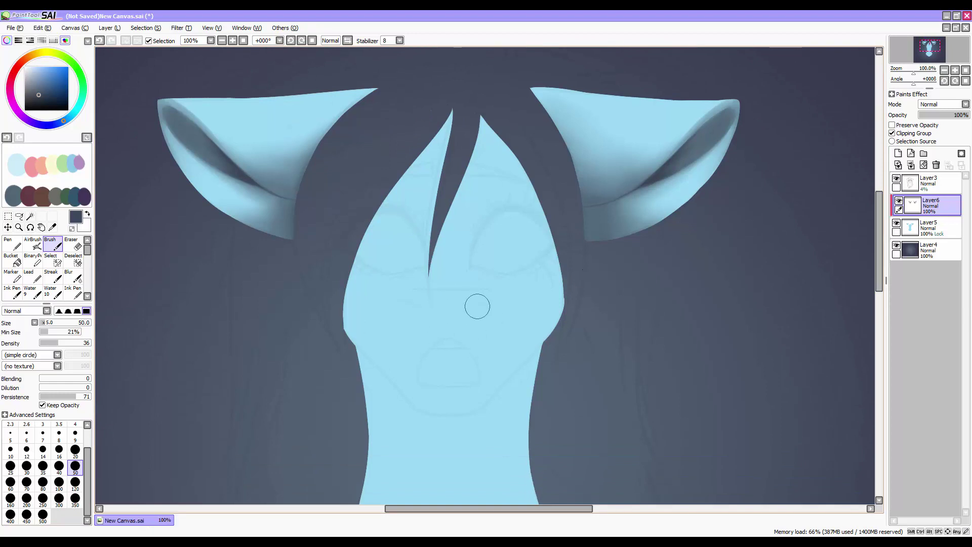
pyautogui.moveTo(562, 248); pyautogui.dragTo(536, 337)
pyautogui.hotkey('ctrl', 'z')
pyautogui.press('v')
pyautogui.moveTo(559, 276)
pyautogui.mouseDown()
pyautogui.moveTo(545, 320)
pyautogui.moveTo(521, 272)
pyautogui.moveTo(548, 286)
pyautogui.moveTo(540, 338)
pyautogui.moveTo(538, 297)
pyautogui.mouseUp()
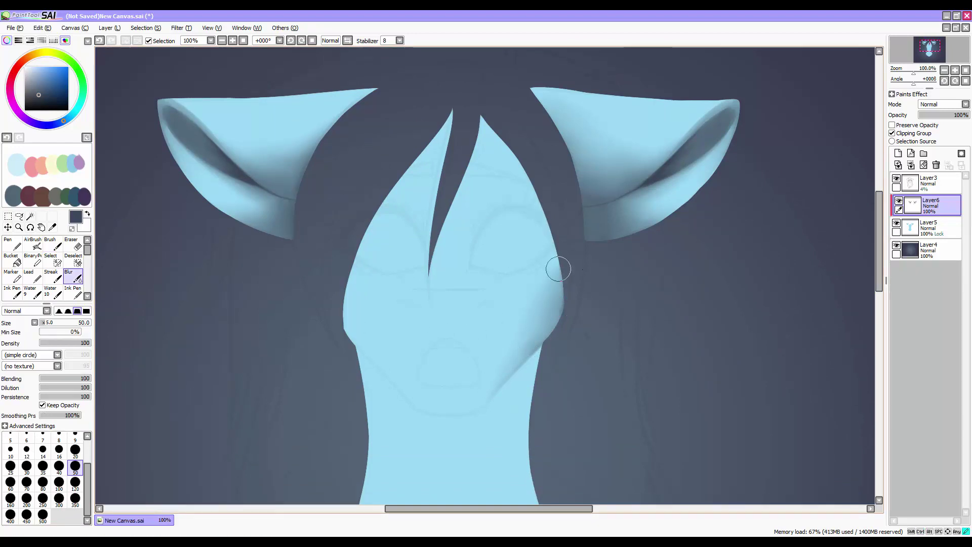
# Shade the left cheek and jawline to match the other side with the Brush at size 50 and blur the strokes
pyautogui.press('b')
pyautogui.moveTo(507, 345); pyautogui.dragTo(499, 386)
pyautogui.hotkey('ctrl', 'z')
pyautogui.press('v')
pyautogui.press('b')
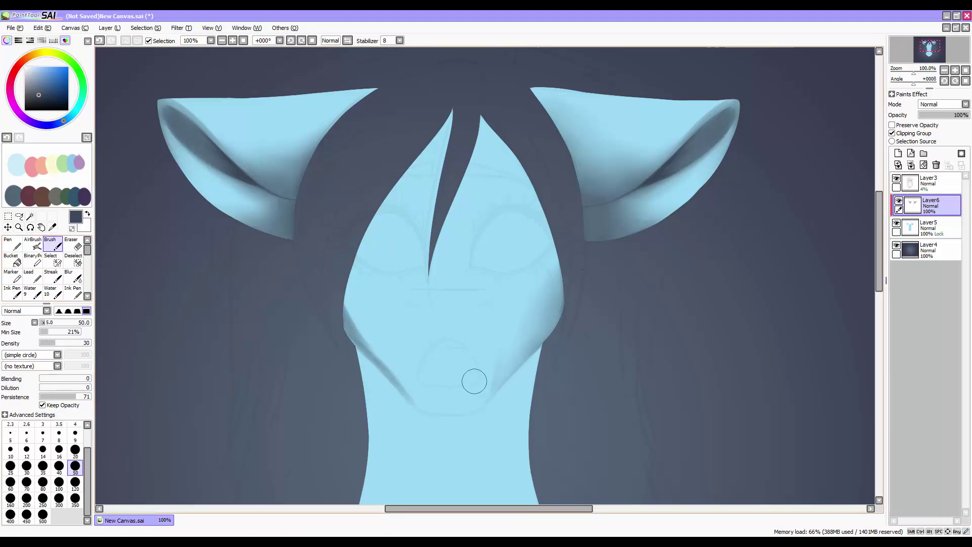
pyautogui.press('v')
# Brush vertical shadows along both sides of the muzzle at size 50 and blend them with the Blur tool
pyautogui.press('b')
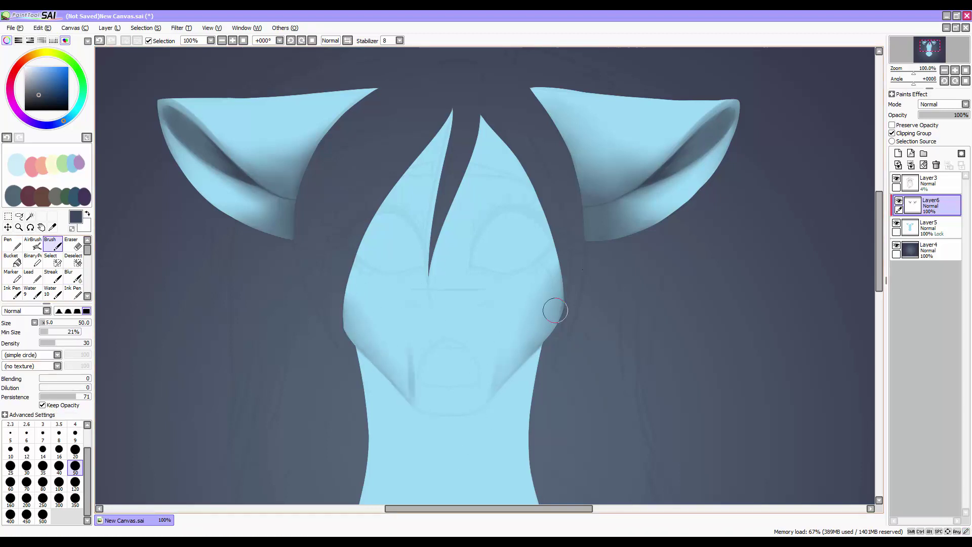
pyautogui.press('v')
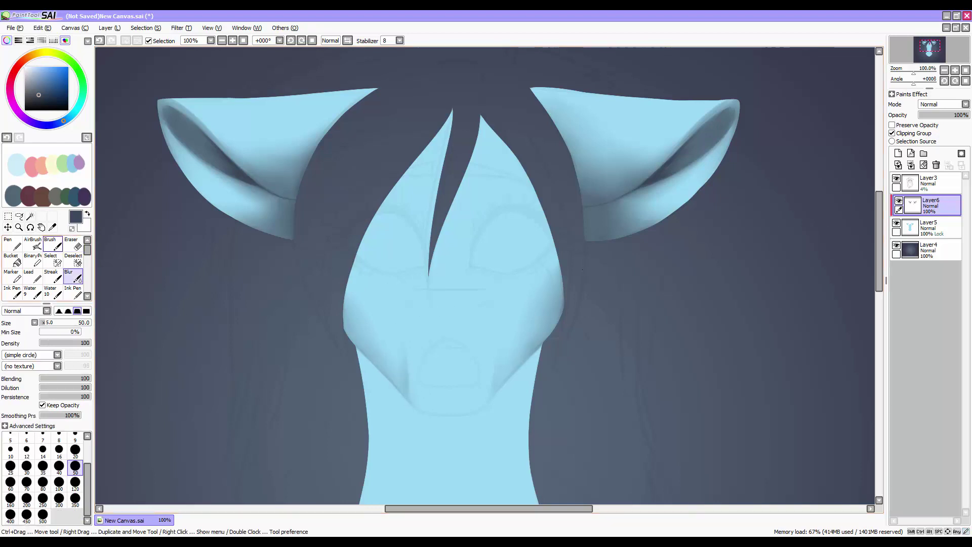
pyautogui.press('b')
pyautogui.press('v')
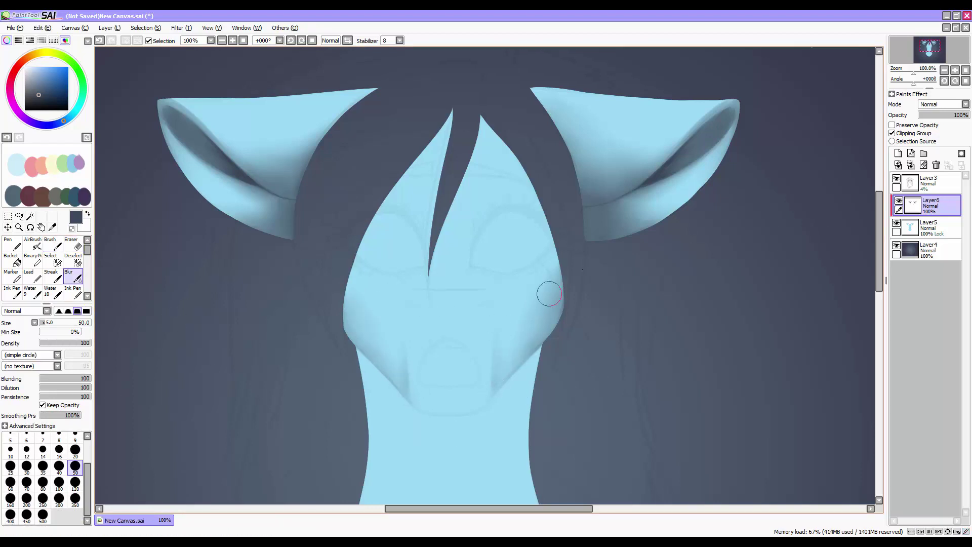
# Paint two mirrored curved dark strokes for the nostrils with the Brush at size 12
pyautogui.press('b')
pyautogui.moveTo(496, 301); pyautogui.dragTo(474, 308)
pyautogui.scroll(2, 426, 311)
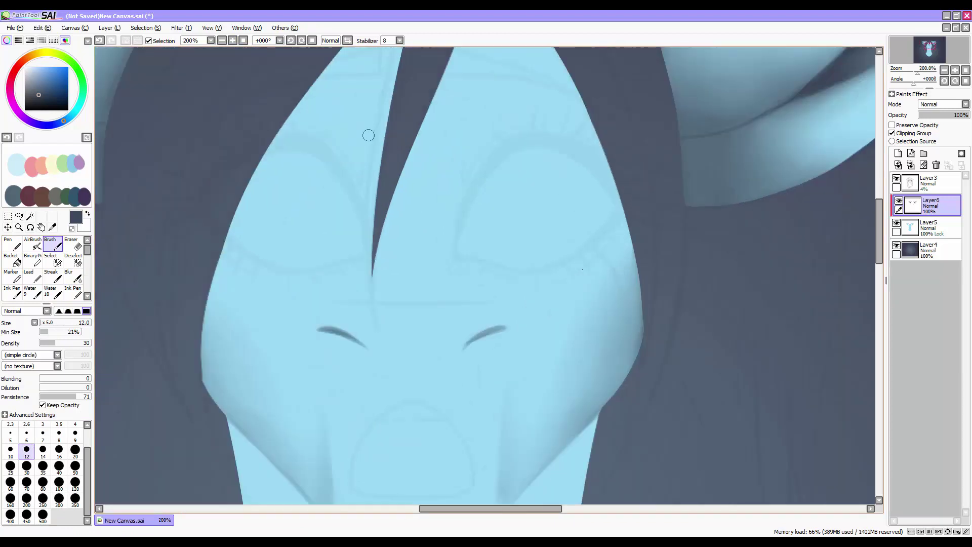
# Paint a horizontal shadow beneath the lower lip and soften it with the Blur tool and Eraser at size 20
pyautogui.moveTo(519, 420); pyautogui.dragTo(442, 421)
pyautogui.press('v')
pyautogui.press('e')
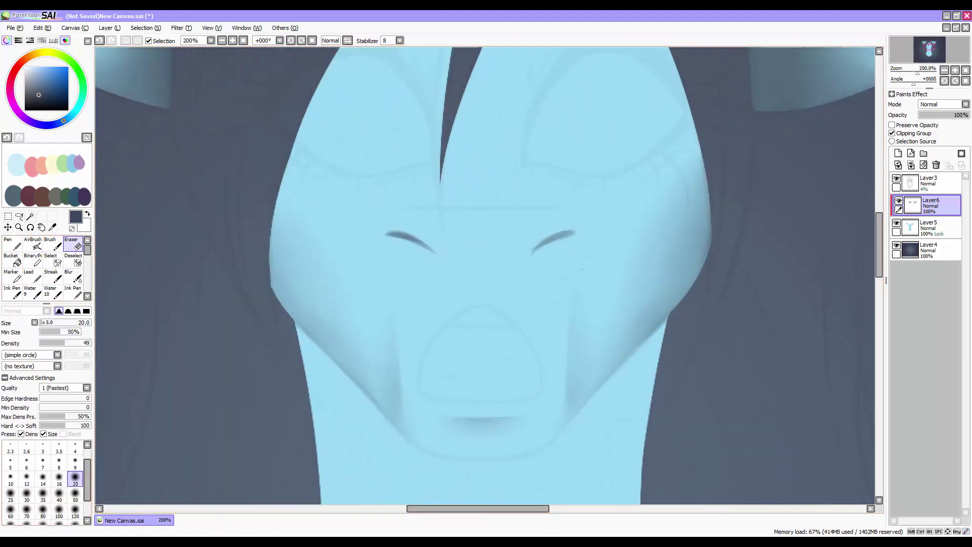
pyautogui.moveTo(509, 421)
pyautogui.mouseDown()
pyautogui.moveTo(456, 421)
pyautogui.moveTo(423, 439)
pyautogui.mouseUp()
pyautogui.press('a')
pyautogui.press('v')
# Airbrush the mouth line above the lip shadow at size 20 and blur it
pyautogui.press('a')
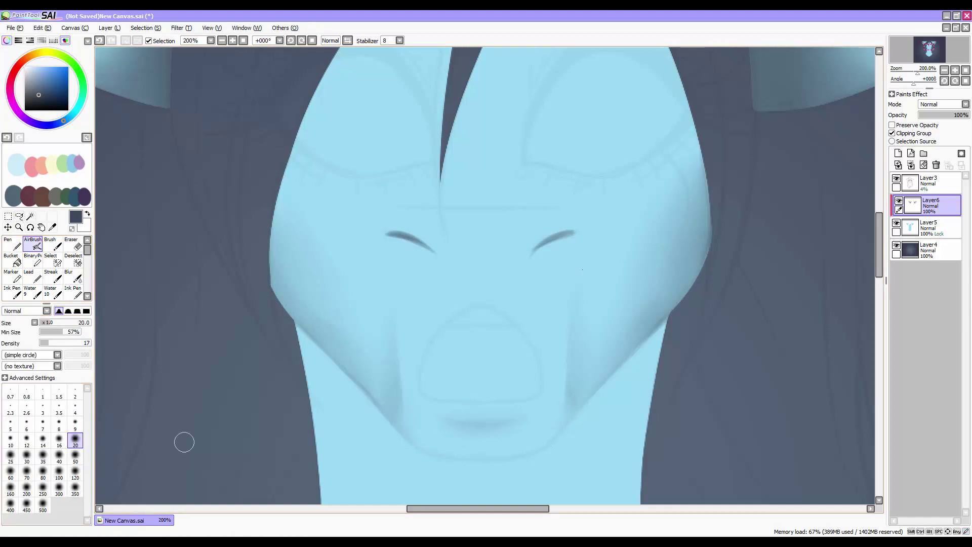
pyautogui.moveTo(529, 400); pyautogui.dragTo(443, 401)
pyautogui.press('v')
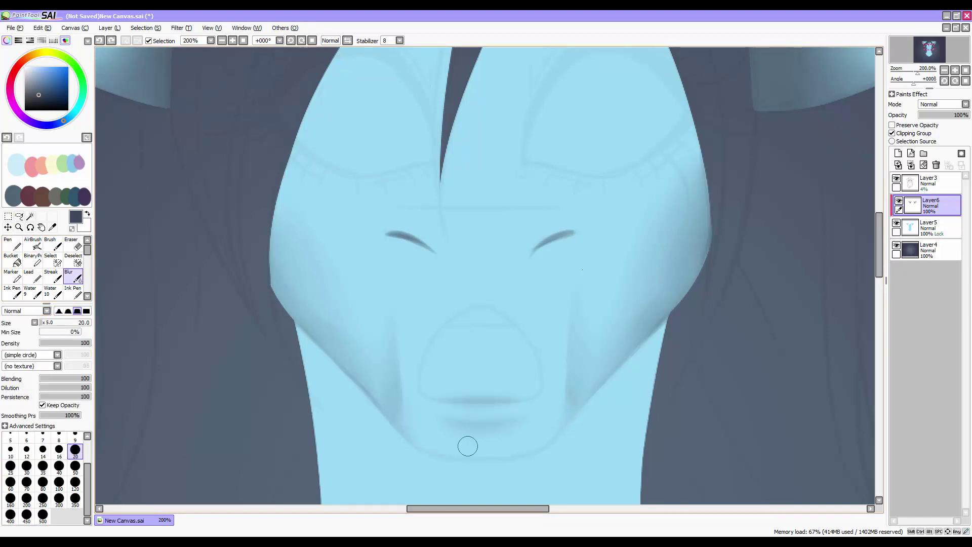
pyautogui.press('e')
# Try to brush and blur soft rims around the outer corners of both nostrils
pyautogui.scroll(3, 582, 269)
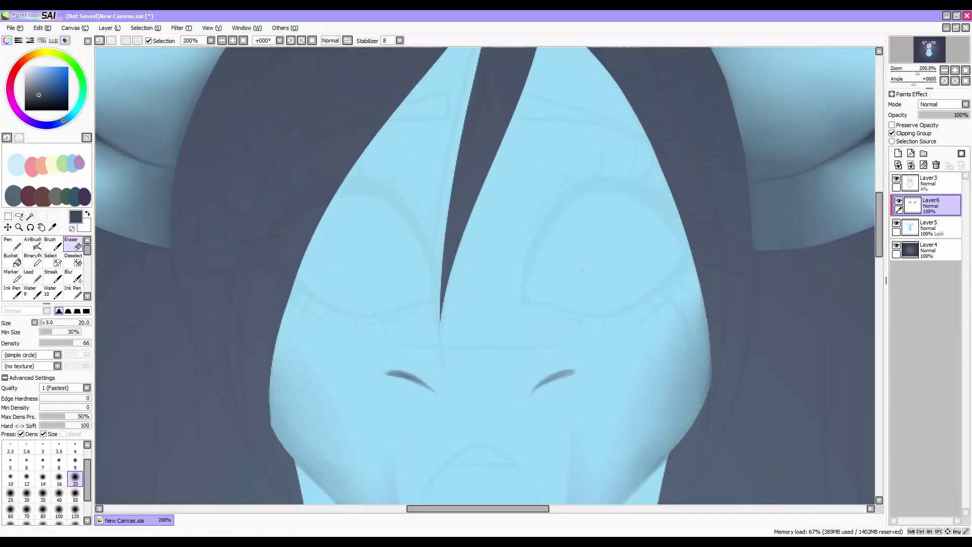
pyautogui.press('v')
pyautogui.press('b')
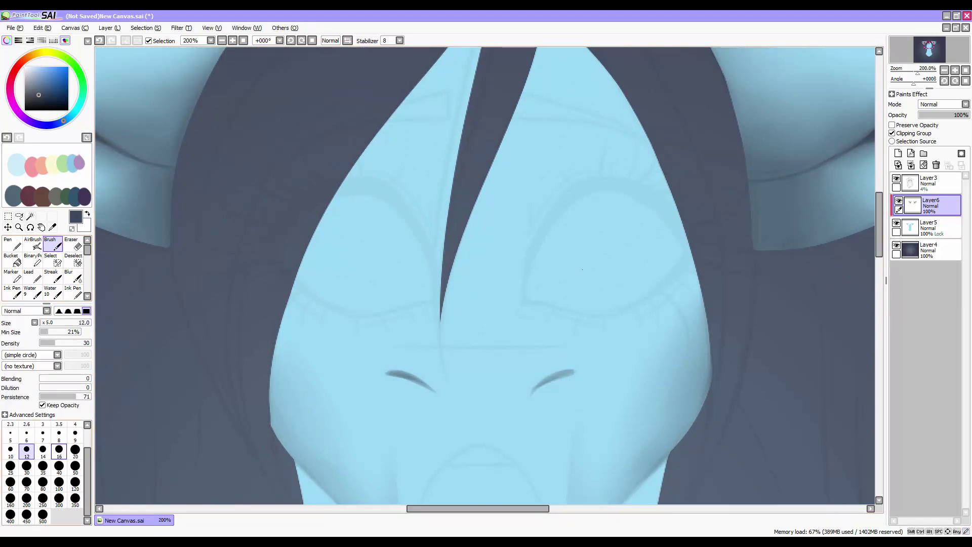
pyautogui.moveTo(585, 371); pyautogui.dragTo(577, 381)
pyautogui.press('v')
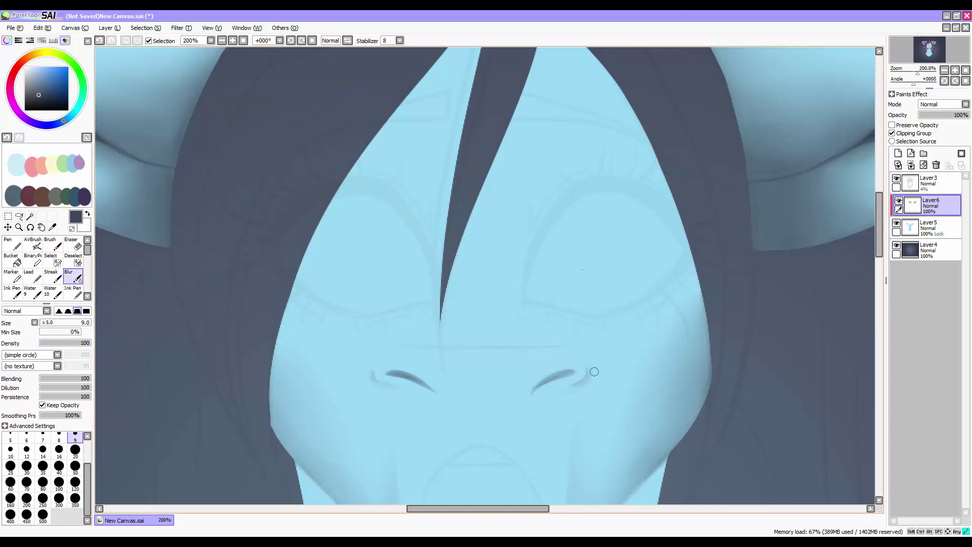
pyautogui.press('v')
pyautogui.hotkey('ctrl', 'z')
pyautogui.hotkey('ctrl', 'z')
# Airbrush faint shading around the outer nostril corners at size 14 and blend it with the Blur tool at size 20
pyautogui.press('[')
pyautogui.press('[')
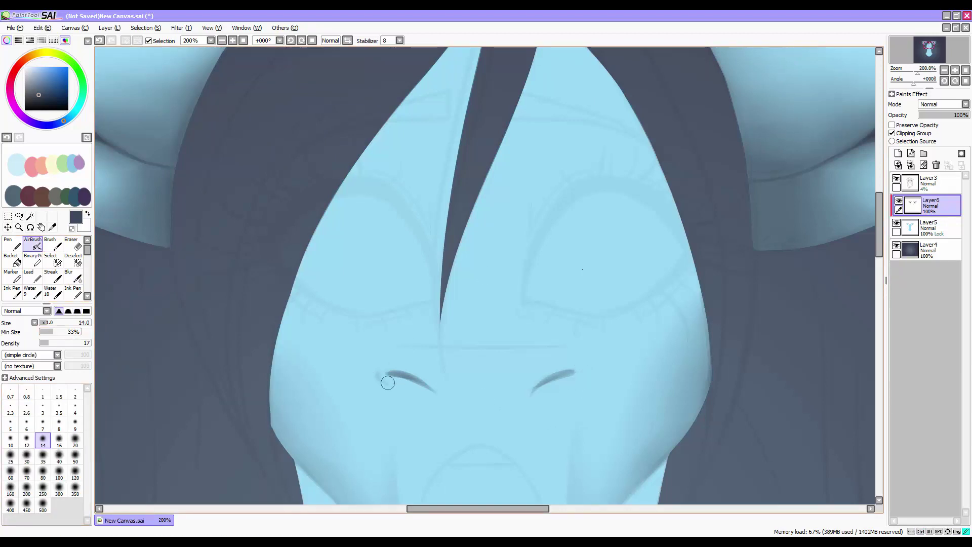
pyautogui.press('v')
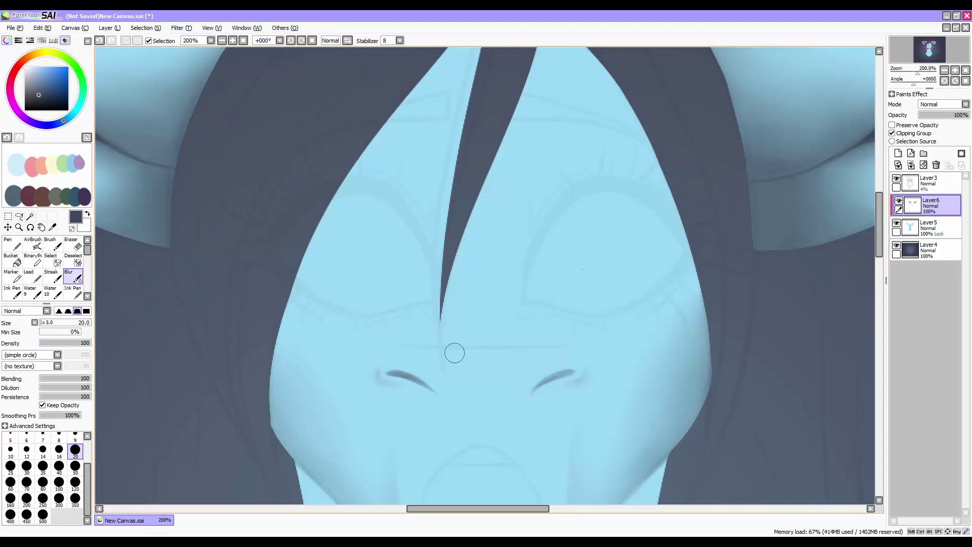
# Airbrush darker shading along both nostril slits at size 20 and soften it with the Blur tool at size 9
pyautogui.press('v')
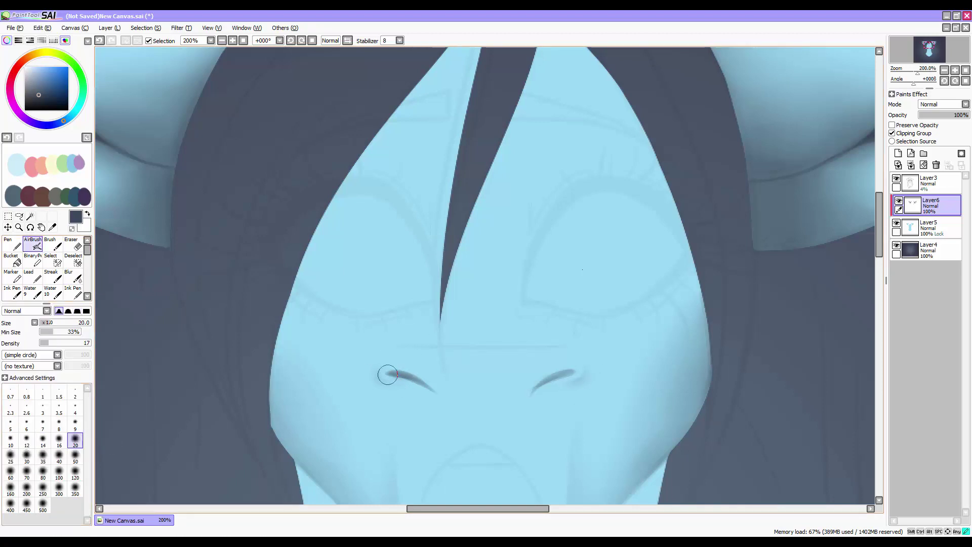
pyautogui.moveTo(573, 373); pyautogui.dragTo(531, 393)
pyautogui.press('v')
pyautogui.press('[')
pyautogui.press('[')
pyautogui.press('[')
pyautogui.press('[')
pyautogui.press('[')
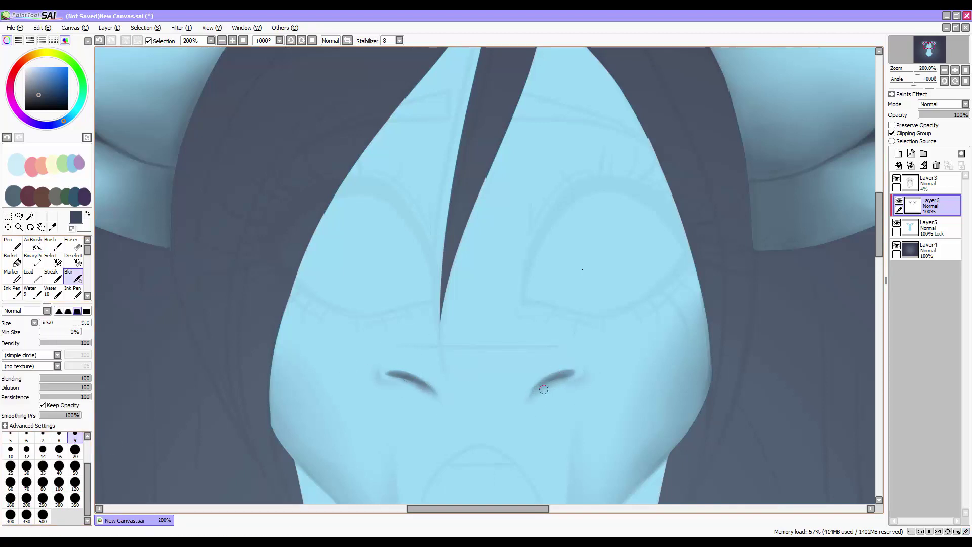
pyautogui.press('b')
pyautogui.press('v')
# Brush a dark trapezoid of shading across the nose bridge, between the eyes and above the nostrils
pyautogui.moveTo(552, 501); pyautogui.dragTo(524, 384)
pyautogui.press('b')
pyautogui.moveTo(423, 191); pyautogui.dragTo(378, 225)
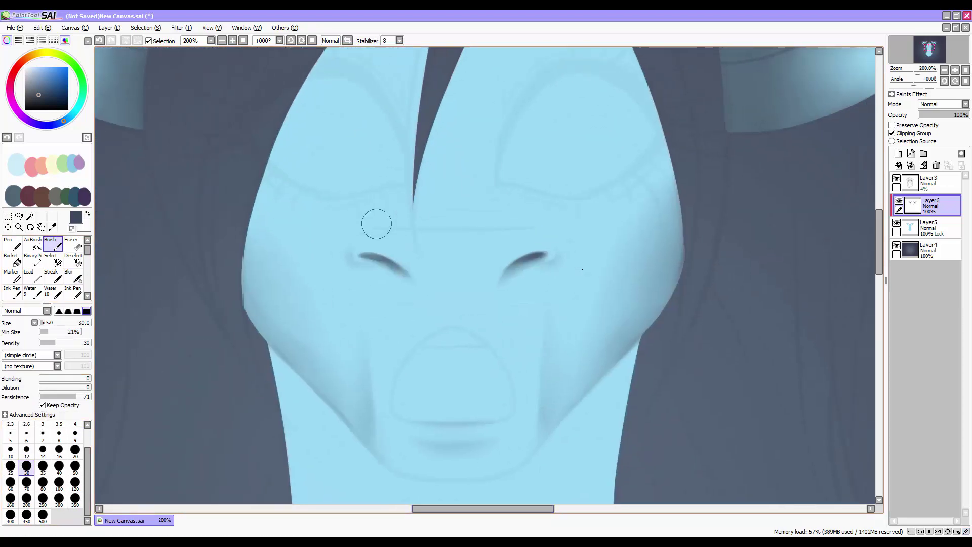
pyautogui.moveTo(484, 188)
pyautogui.mouseDown()
pyautogui.moveTo(531, 223)
pyautogui.moveTo(504, 217)
pyautogui.moveTo(495, 199)
pyautogui.moveTo(405, 205)
pyautogui.mouseUp()
# Blend the nose bridge shading upward into a soft gradient with the Blur tool at sizes 50 and 20
pyautogui.press('v')
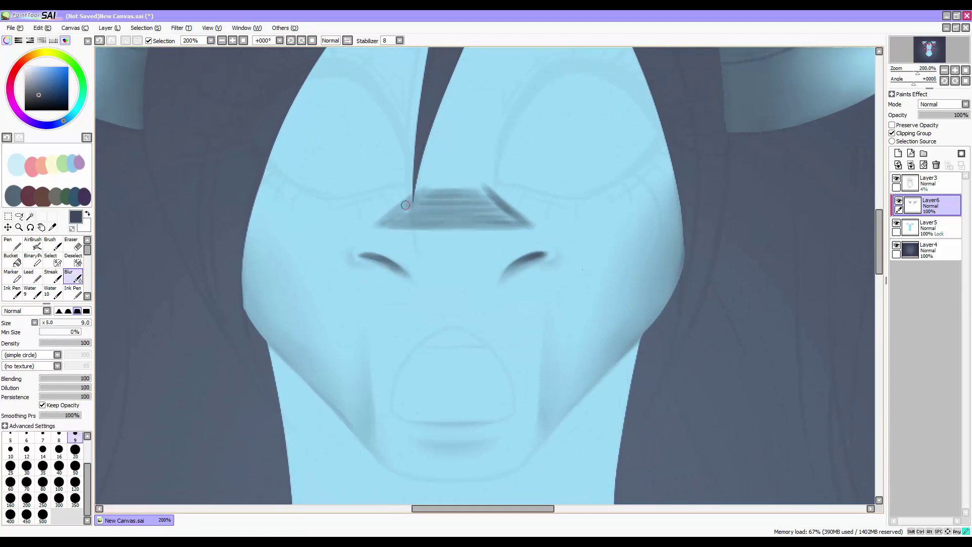
pyautogui.click(75, 466)
pyautogui.moveTo(478, 199)
pyautogui.mouseDown()
pyautogui.moveTo(438, 215)
pyautogui.moveTo(528, 228)
pyautogui.moveTo(493, 200)
pyautogui.moveTo(455, 202)
pyautogui.moveTo(470, 194)
pyautogui.moveTo(413, 204)
pyautogui.mouseUp()
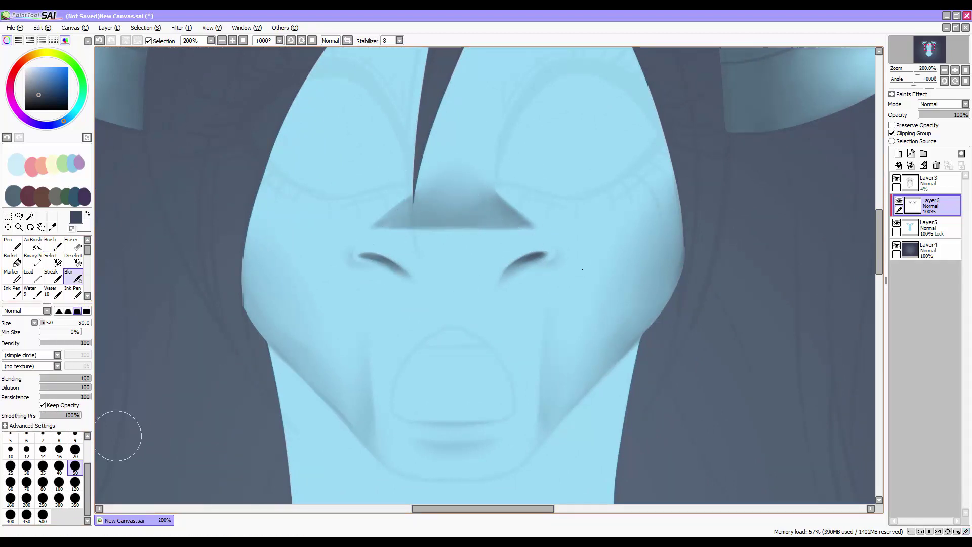
pyautogui.click(75, 450)
pyautogui.moveTo(497, 202)
pyautogui.mouseDown()
pyautogui.moveTo(431, 225)
pyautogui.moveTo(410, 222)
pyautogui.mouseUp()
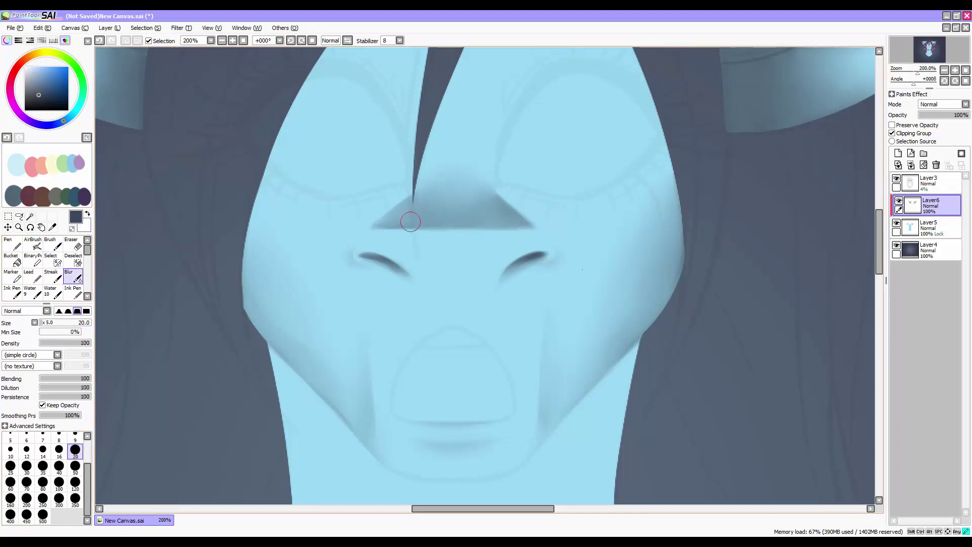
# Airbrush faint shading around the nostrils' outer corners at size 20 and soften it with the Blur tool
pyautogui.press('b')
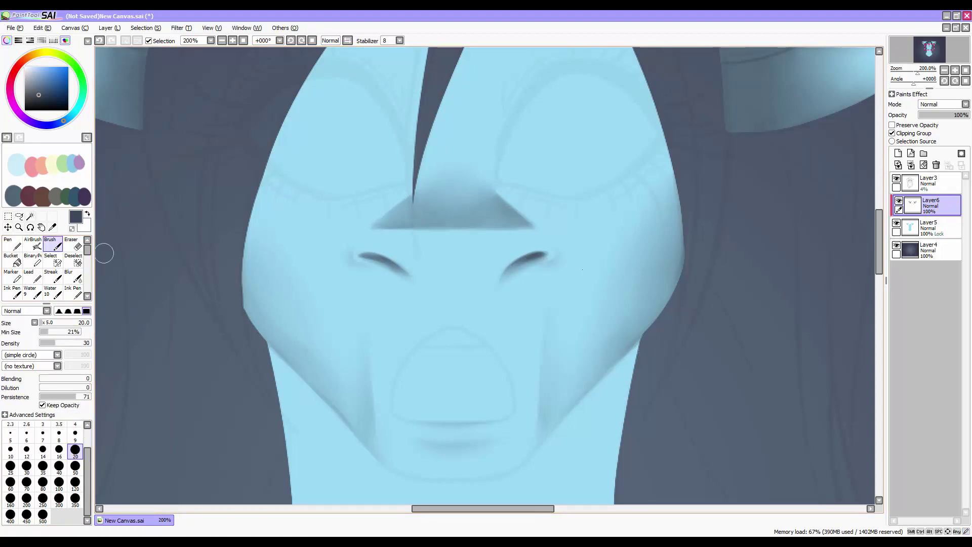
pyautogui.scroll(2, 105, 253)
pyautogui.click(32, 244)
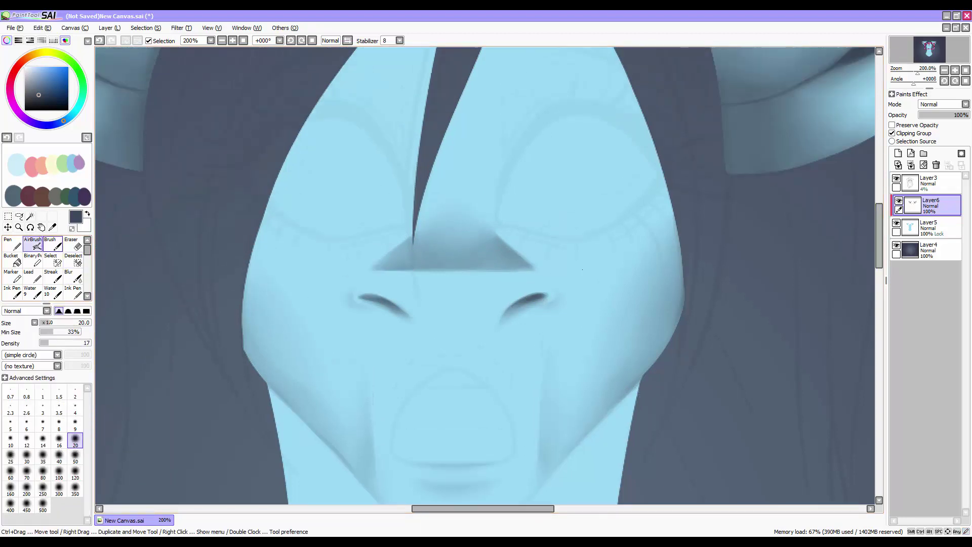
pyautogui.moveTo(503, 313); pyautogui.dragTo(549, 284)
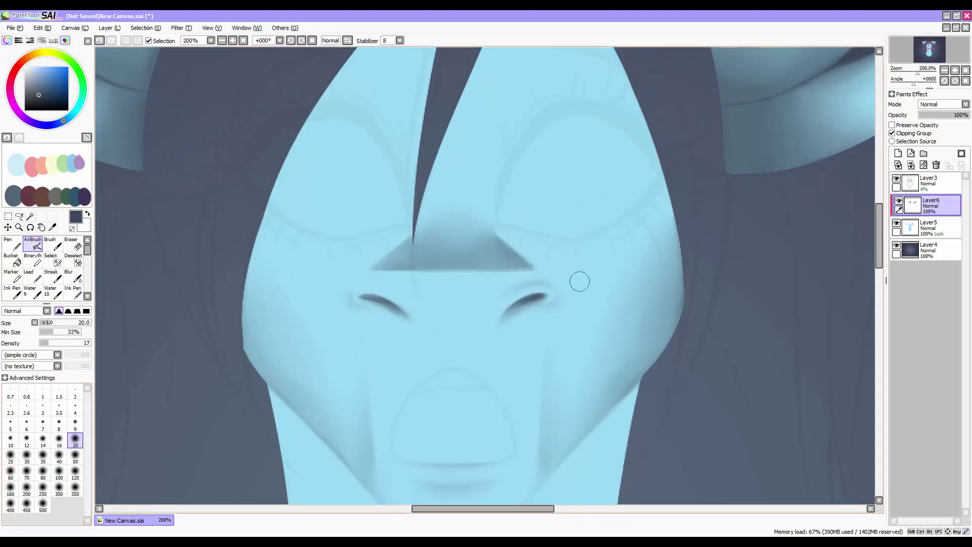
pyautogui.press('r')
# Select each nostril with the Lasso and move both slightly inward toward the centre of the muzzle
pyautogui.press('l')
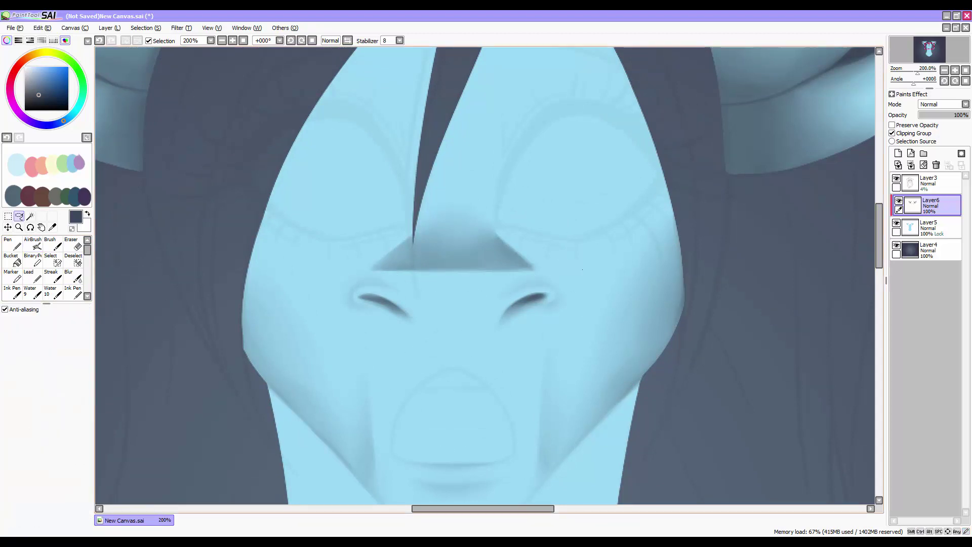
pyautogui.moveTo(384, 303); pyautogui.dragTo(397, 306)
pyautogui.moveTo(524, 308); pyautogui.dragTo(505, 308)
pyautogui.press('r')
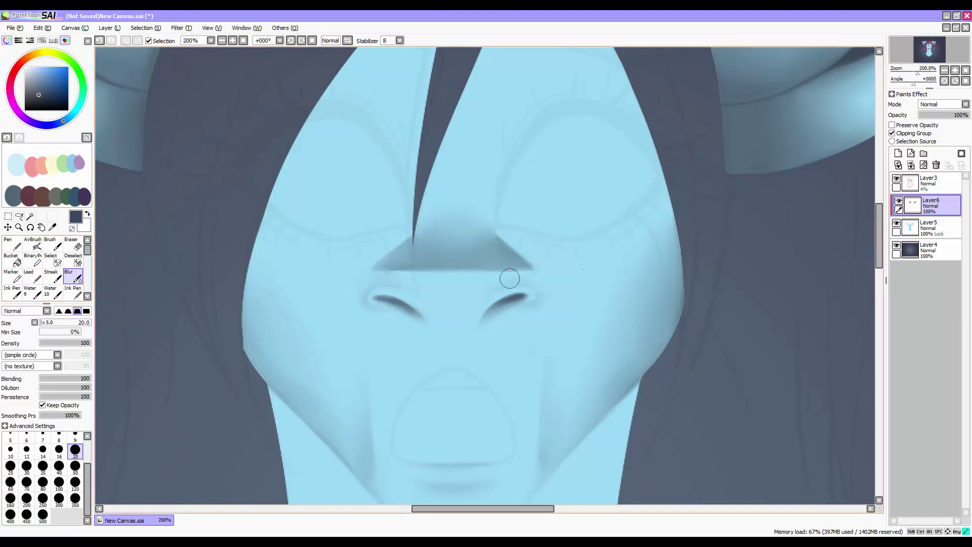
pyautogui.scroll(-2, 864, 259)
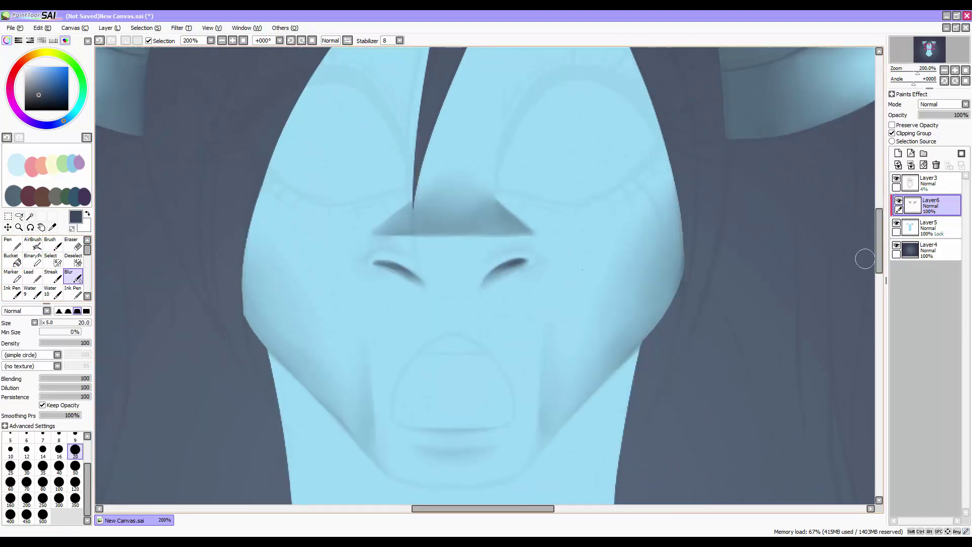
# Airbrush shading along both outer edges of the face, from the forehead down to the cheeks, at size 40
pyautogui.press('a')
pyautogui.scroll(5, 157, 400)
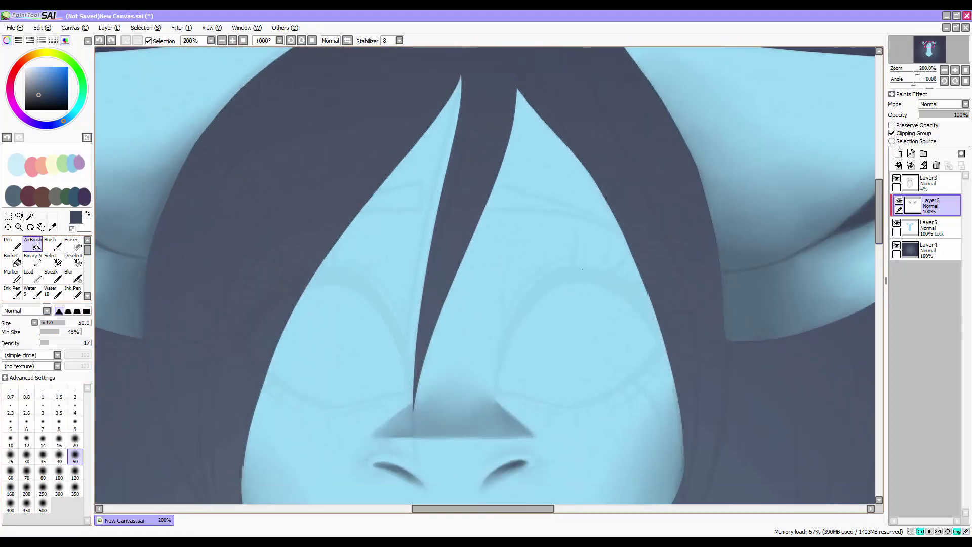
pyautogui.scroll(-1, 393, 178)
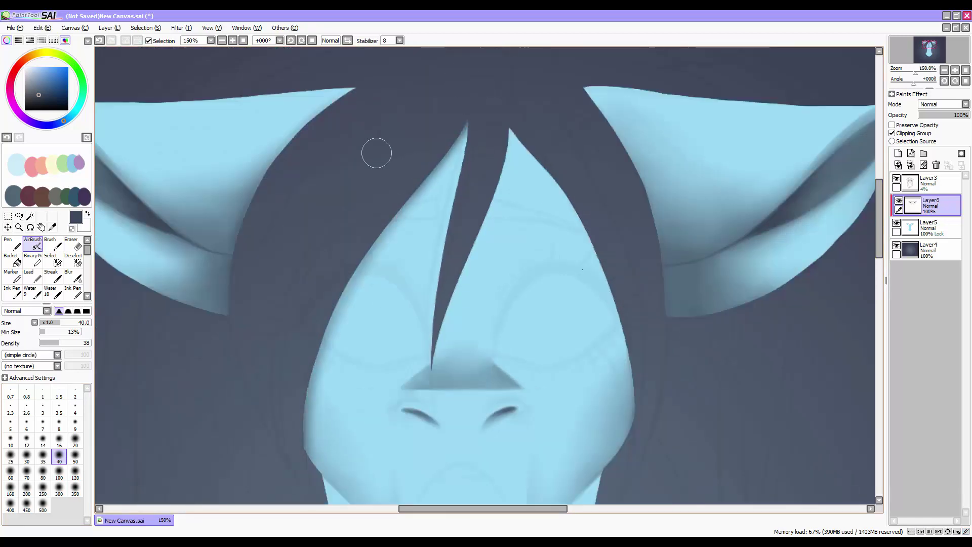
pyautogui.scroll(-2, 820, 244)
pyautogui.moveTo(509, 71)
pyautogui.mouseDown()
pyautogui.moveTo(623, 289)
pyautogui.moveTo(619, 365)
pyautogui.mouseUp()
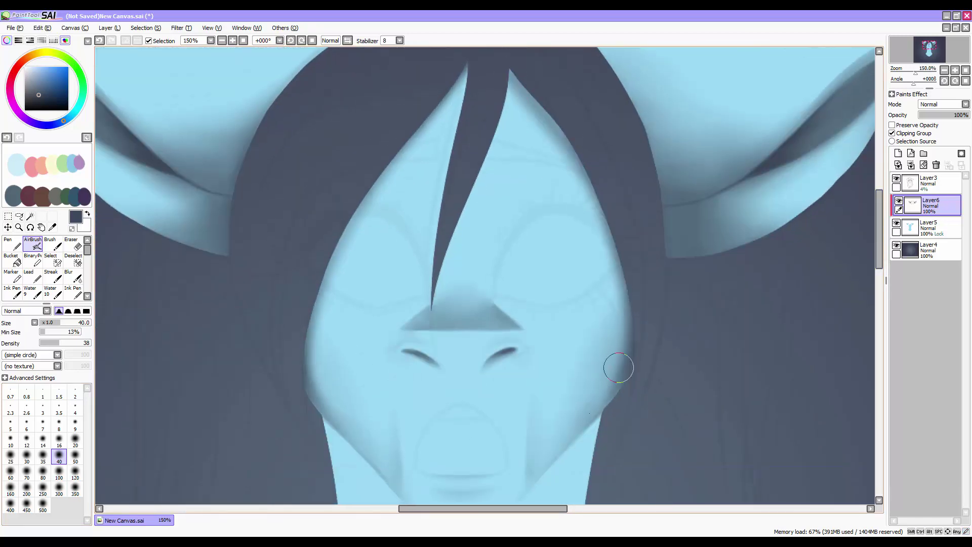
# Airbrush a rounded triangular outline over the mouth sketch on the muzzle at sizes 20 and 25
pyautogui.press('b')
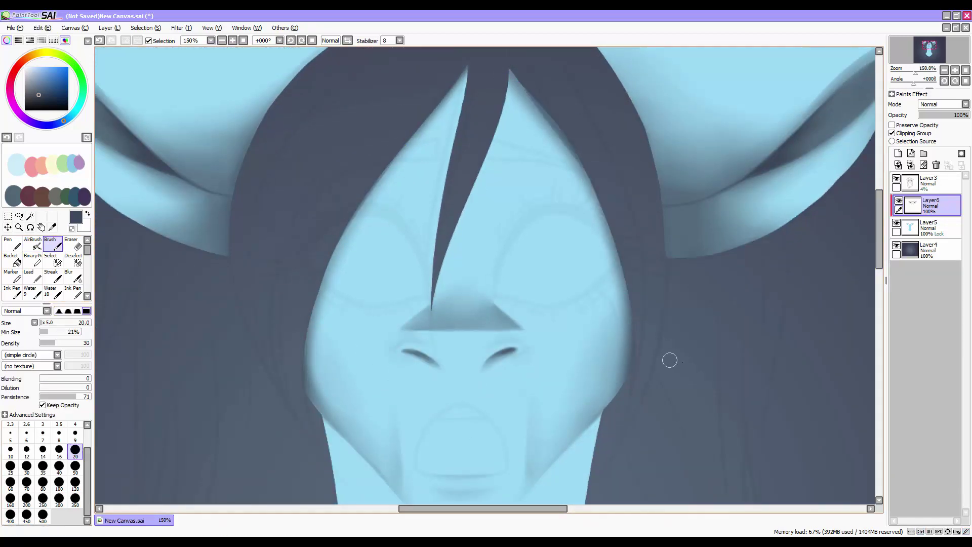
pyautogui.moveTo(881, 267); pyautogui.dragTo(881, 285)
pyautogui.press('v')
pyautogui.moveTo(418, 357); pyautogui.dragTo(440, 305)
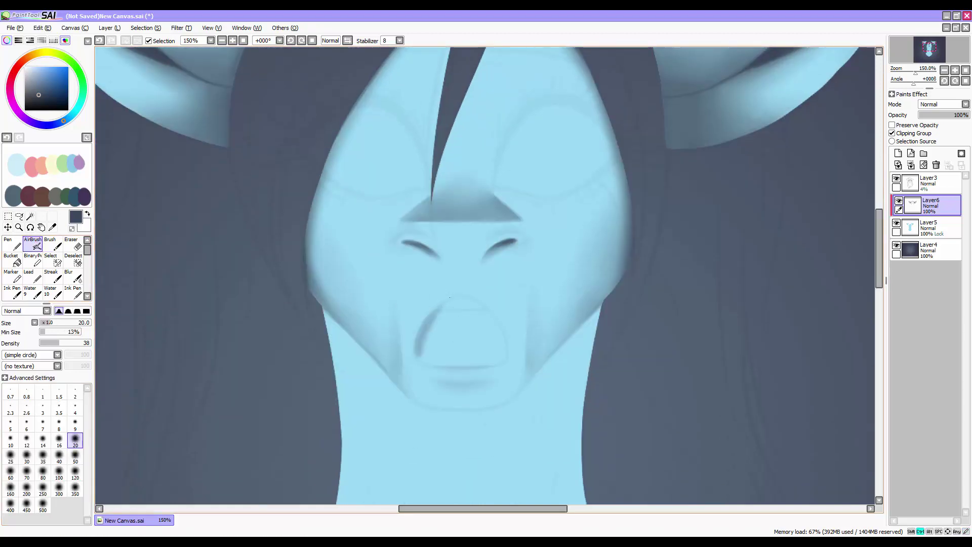
pyautogui.hotkey('ctrl', 'z')
pyautogui.moveTo(417, 356)
pyautogui.mouseDown()
pyautogui.moveTo(441, 304)
pyautogui.moveTo(507, 362)
pyautogui.mouseUp()
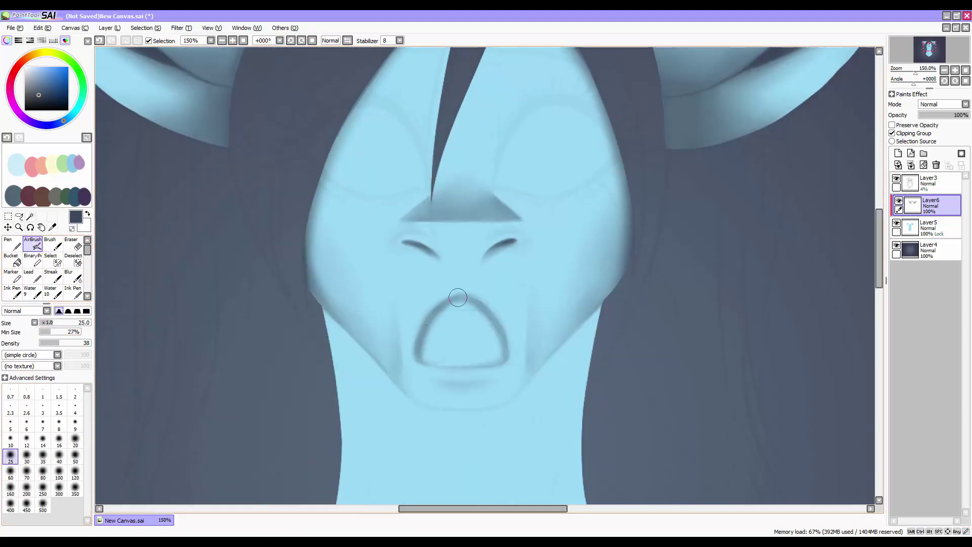
# Soften the lower edge of the nose bridge shadow with the Blur tool at size 20 and hide the sketch layer
pyautogui.moveTo(880, 266); pyautogui.dragTo(881, 267)
pyautogui.press('b')
pyautogui.press('r')
pyautogui.scroll(2, 495, 234)
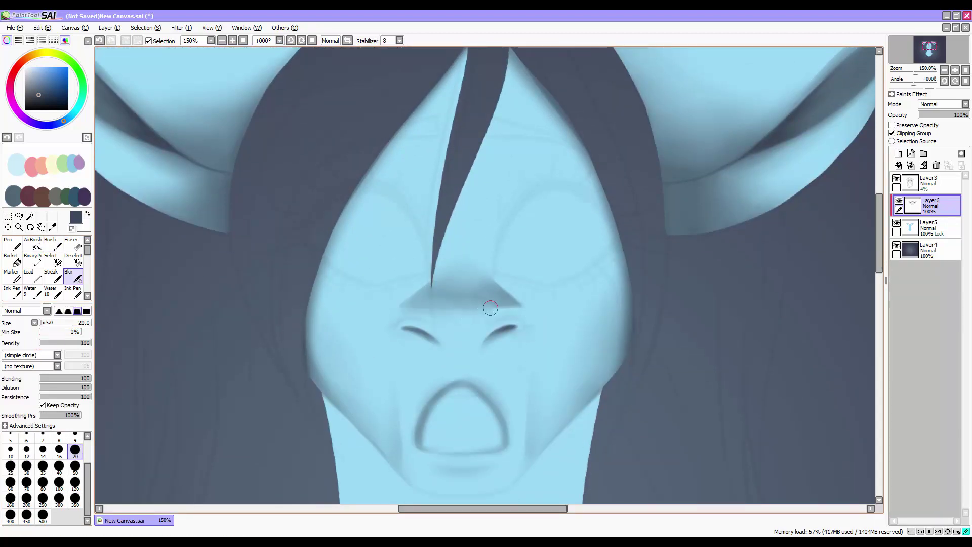
pyautogui.click(896, 179)
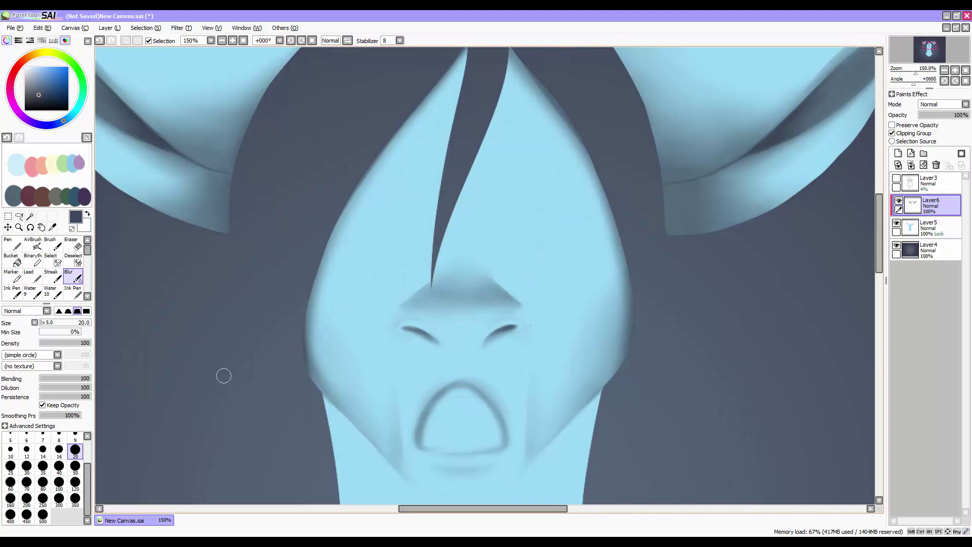
# Brush a dark line at size 20 under both jaw edges and around the chin, checking it against the sketch layer
pyautogui.scroll(-5, 523, 399)
pyautogui.press('b')
pyautogui.moveTo(600, 310); pyautogui.dragTo(521, 397)
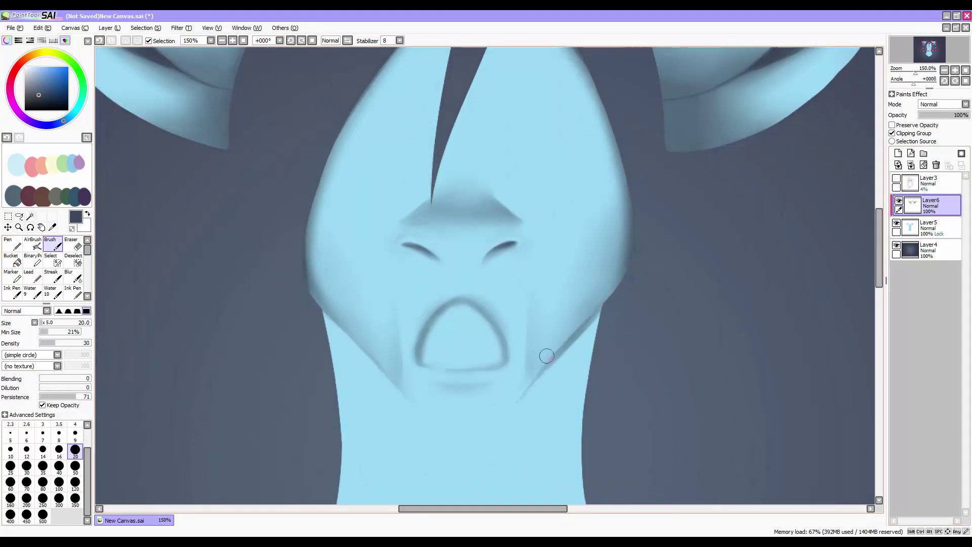
pyautogui.moveTo(314, 309); pyautogui.dragTo(378, 372)
pyautogui.click(896, 179)
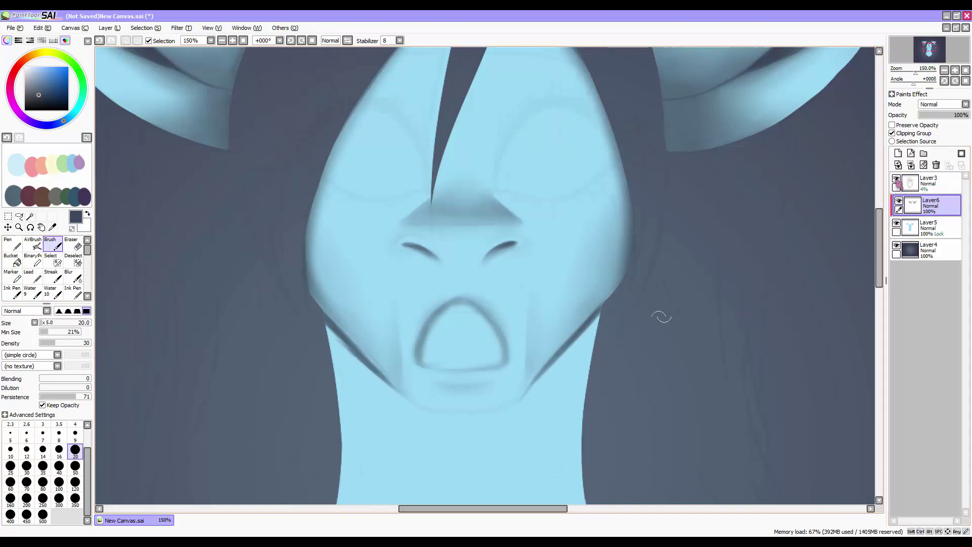
pyautogui.moveTo(418, 412)
pyautogui.mouseDown()
pyautogui.moveTo(378, 376)
pyautogui.moveTo(466, 418)
pyautogui.moveTo(512, 406)
pyautogui.moveTo(617, 296)
pyautogui.mouseUp()
pyautogui.click(896, 179)
# Blend the jaw and chin line down into the neck with the Blur tool at size 20
pyautogui.click(74, 276)
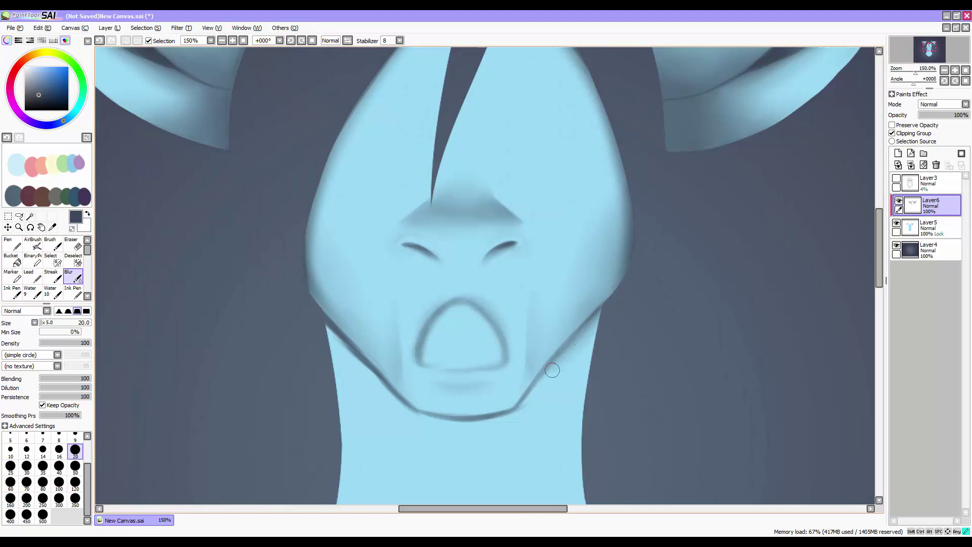
pyautogui.moveTo(552, 370)
pyautogui.mouseDown()
pyautogui.moveTo(538, 408)
pyautogui.moveTo(505, 417)
pyautogui.mouseUp()
pyautogui.moveTo(352, 357); pyautogui.dragTo(349, 352)
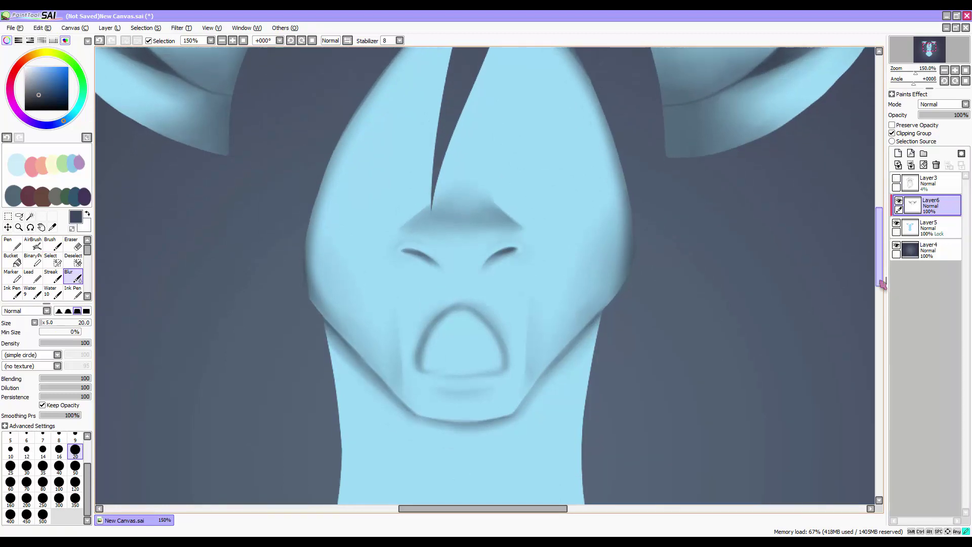
# Show the sketch layer and airbrush dark shading along both sides of the neck at size 80
pyautogui.moveTo(879, 247); pyautogui.dragTo(879, 270)
pyautogui.click(896, 179)
pyautogui.click(33, 243)
pyautogui.moveTo(331, 208)
pyautogui.mouseDown()
pyautogui.moveTo(336, 385)
pyautogui.moveTo(312, 400)
pyautogui.mouseUp()
pyautogui.moveTo(597, 172); pyautogui.dragTo(633, 364)
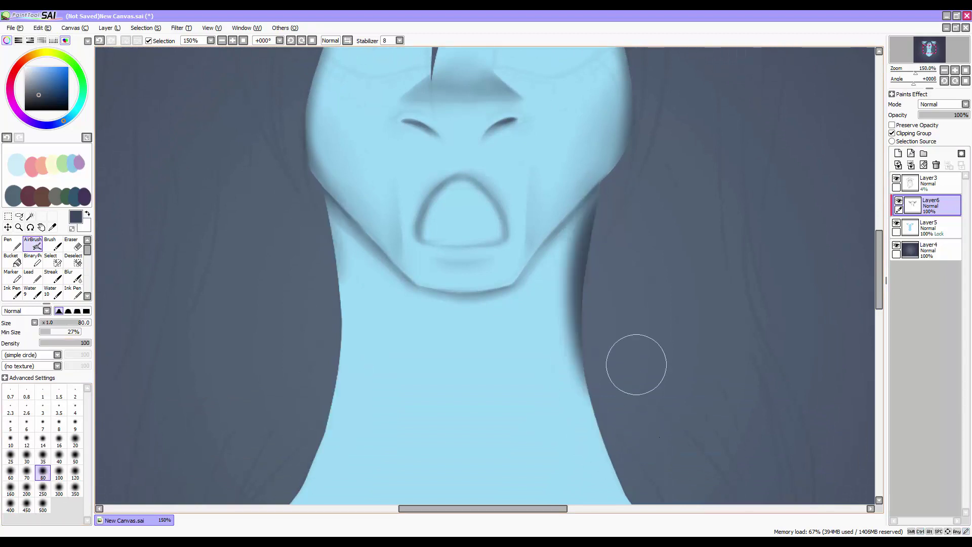
# Airbrush two slanted lines converging down the neck from its sides at size 50
pyautogui.press('[')
pyautogui.press('[')
pyautogui.press('[')
pyautogui.scroll(-3, 781, 329)
pyautogui.moveTo(567, 263); pyautogui.dragTo(529, 377)
pyautogui.moveTo(358, 271); pyautogui.dragTo(385, 395)
pyautogui.hotkey('ctrl', 'z')
pyautogui.hotkey('ctrl', 'y')
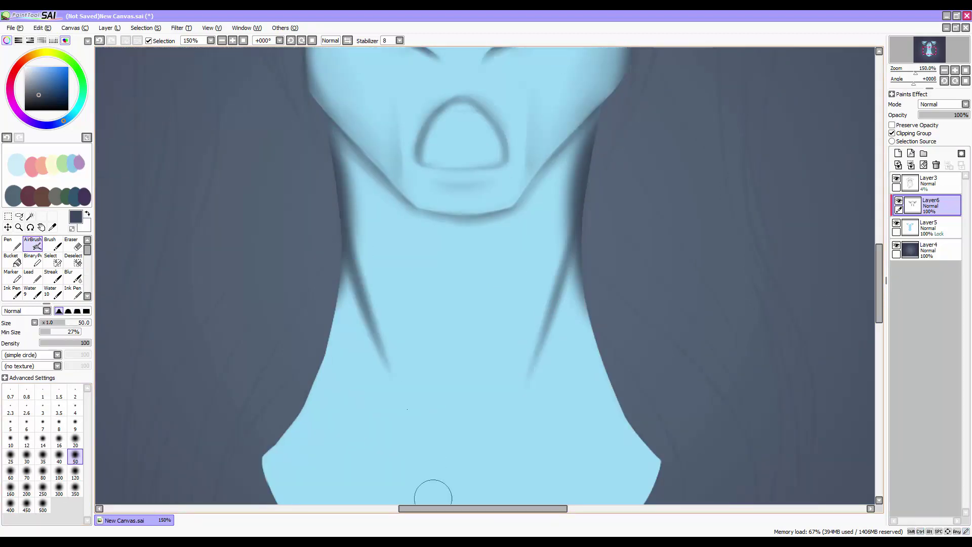
# Blend the two slanted neck lines outward with the Blur tool at size 50
pyautogui.click(73, 276)
pyautogui.moveTo(354, 265); pyautogui.dragTo(378, 355)
pyautogui.moveTo(569, 261); pyautogui.dragTo(537, 357)
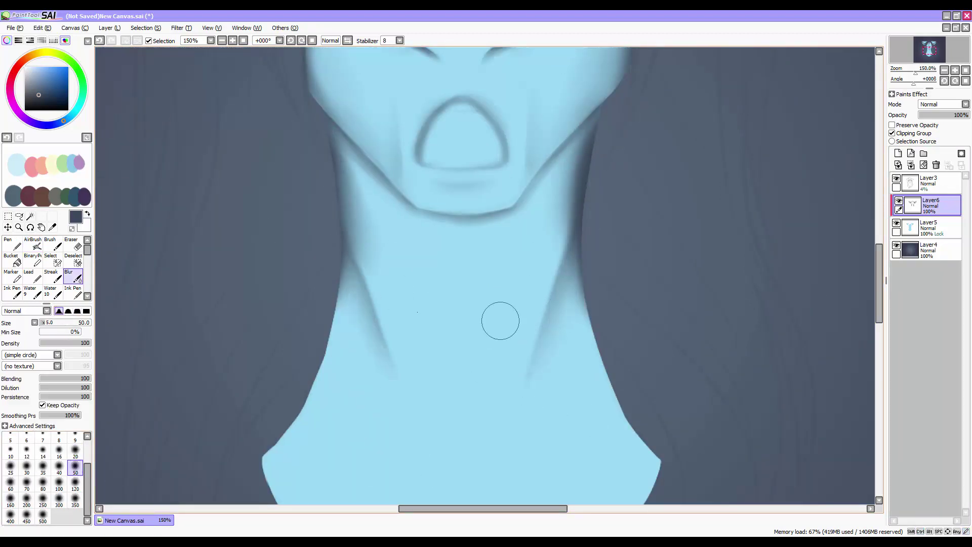
# Airbrush broader, darker shading along both slanted neck contours, extending it down toward the chest
pyautogui.click(33, 243)
pyautogui.moveTo(380, 234); pyautogui.dragTo(412, 380)
pyautogui.moveTo(562, 202); pyautogui.dragTo(501, 421)
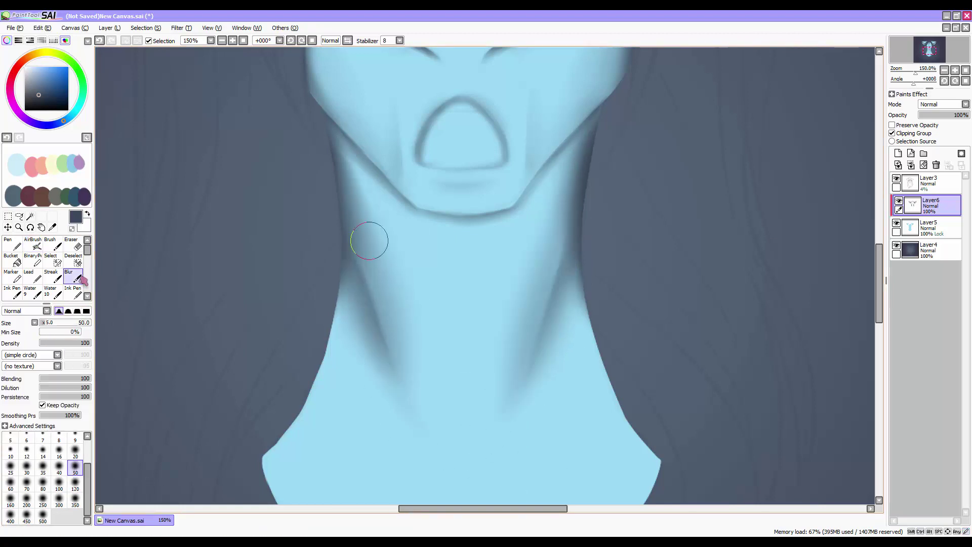
# Airbrush large soft shadows over both shoulders and the lower neck at size 300, undoing the last stroke across the chest
pyautogui.scroll(-5, 362, 336)
pyautogui.press(']')
pyautogui.press(']')
pyautogui.press(']')
pyautogui.press(']')
pyautogui.press(']')
pyautogui.moveTo(275, 179); pyautogui.dragTo(273, 307)
pyautogui.moveTo(659, 127); pyautogui.dragTo(690, 299)
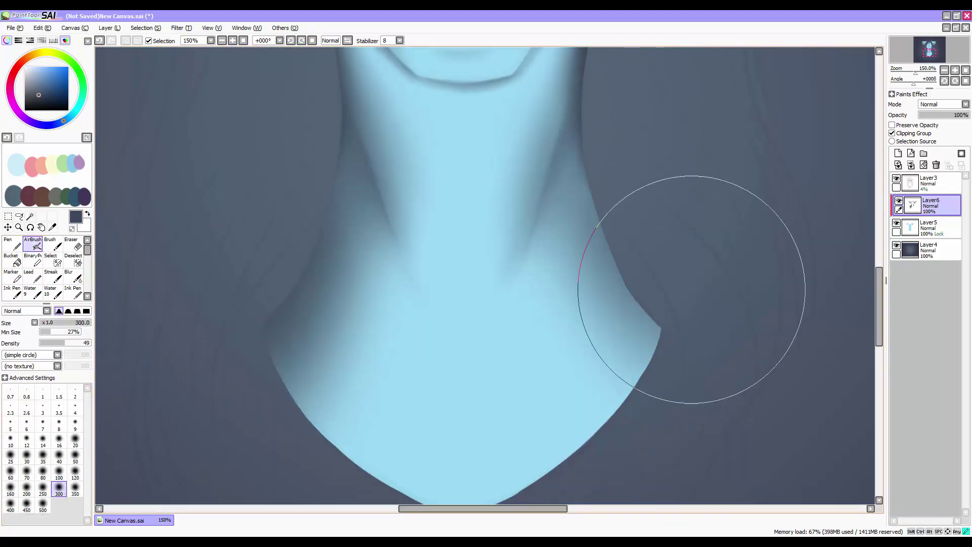
pyautogui.moveTo(557, 203); pyautogui.dragTo(683, 282)
pyautogui.moveTo(304, 304); pyautogui.dragTo(628, 375)
pyautogui.hotkey('ctrl', 'z')
# Airbrush soft shading over the lower cheeks and chin at size 100
pyautogui.press('[')
pyautogui.scroll(6, 880, 324)
pyautogui.scroll(4, 538, 419)
pyautogui.press('[')
pyautogui.press('[')
pyautogui.press('[')
pyautogui.press('[')
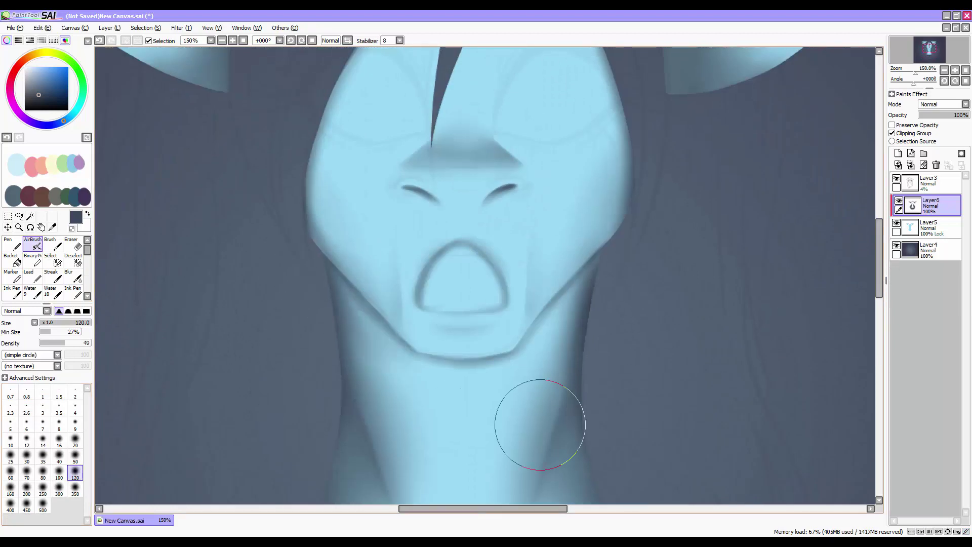
pyautogui.scroll(2, 557, 324)
pyautogui.click(75, 455)
pyautogui.click(58, 471)
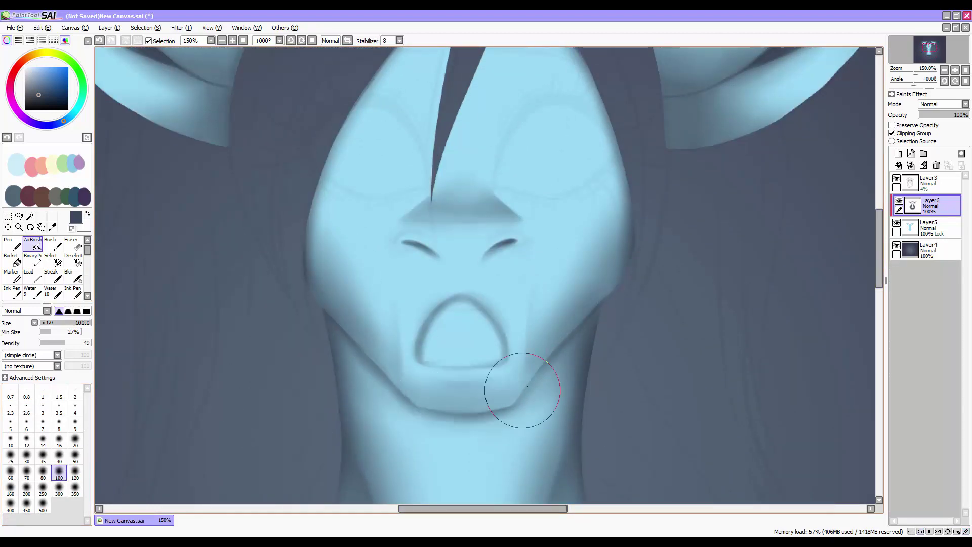
# Airbrush the upper and lower socket contours of the eye right of the forelock, blur them at size 20, and hide the sketch layer
pyautogui.scroll(3, 881, 286)
pyautogui.scroll(1, 881, 286)
pyautogui.press('[')
pyautogui.press('[')
pyautogui.press('[')
pyautogui.press('[')
pyautogui.press('[')
pyautogui.press('[')
pyautogui.press('[')
pyautogui.press('[')
pyautogui.press('[')
pyautogui.moveTo(498, 263)
pyautogui.mouseDown()
pyautogui.moveTo(532, 215)
pyautogui.moveTo(575, 210)
pyautogui.mouseUp()
pyautogui.press('r')
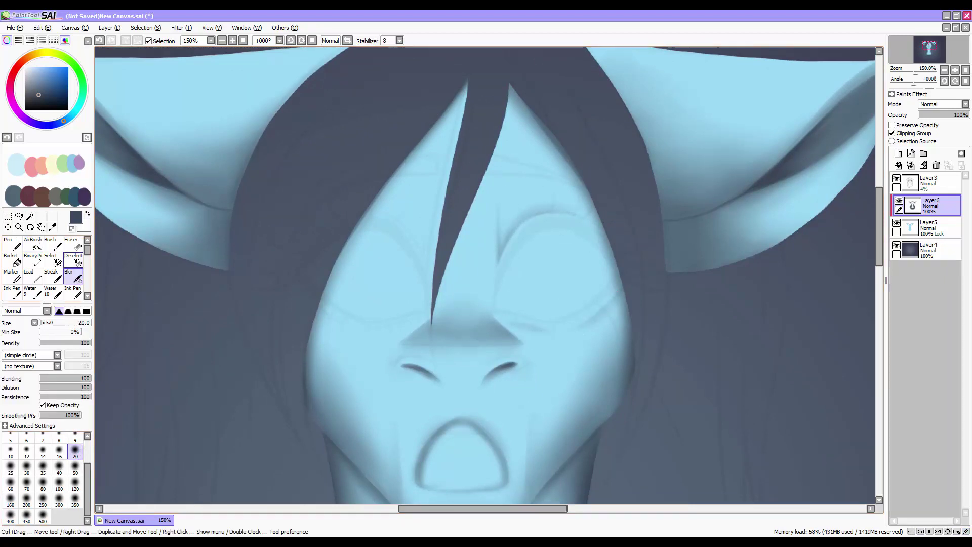
pyautogui.click(896, 178)
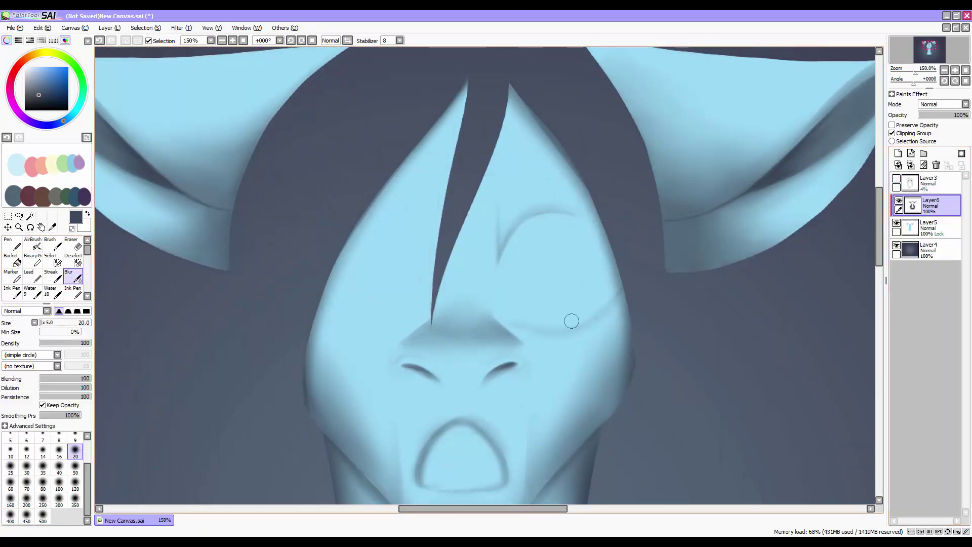
# Airbrush a vertical line down each side of the muzzle at size 20 and blend both with the Blur tool at size 50
pyautogui.press('n')
pyautogui.moveTo(534, 345); pyautogui.dragTo(532, 437)
pyautogui.moveTo(392, 435); pyautogui.dragTo(390, 358)
pyautogui.scroll(-3, 390, 358)
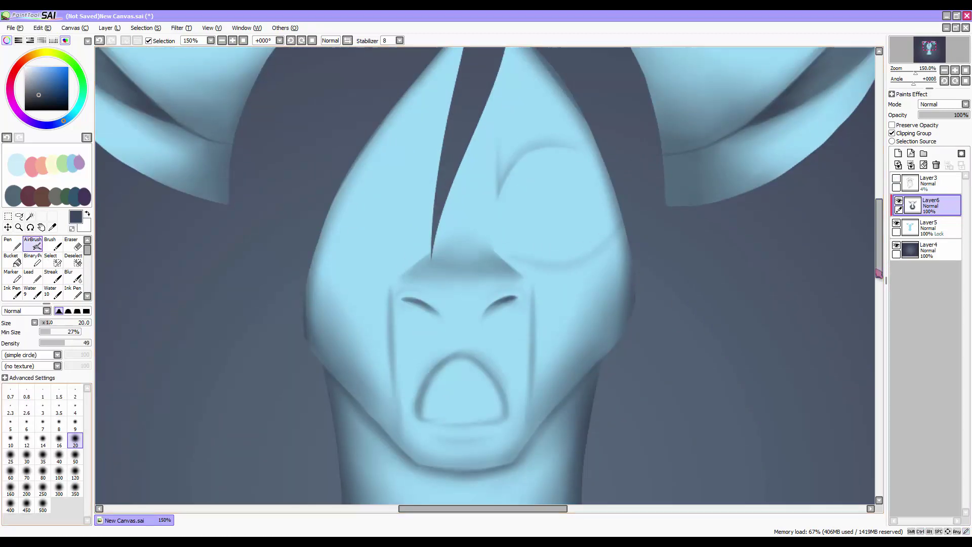
pyautogui.click(78, 279)
pyautogui.click(75, 468)
pyautogui.moveTo(536, 302); pyautogui.dragTo(527, 390)
pyautogui.moveTo(389, 370); pyautogui.dragTo(385, 287)
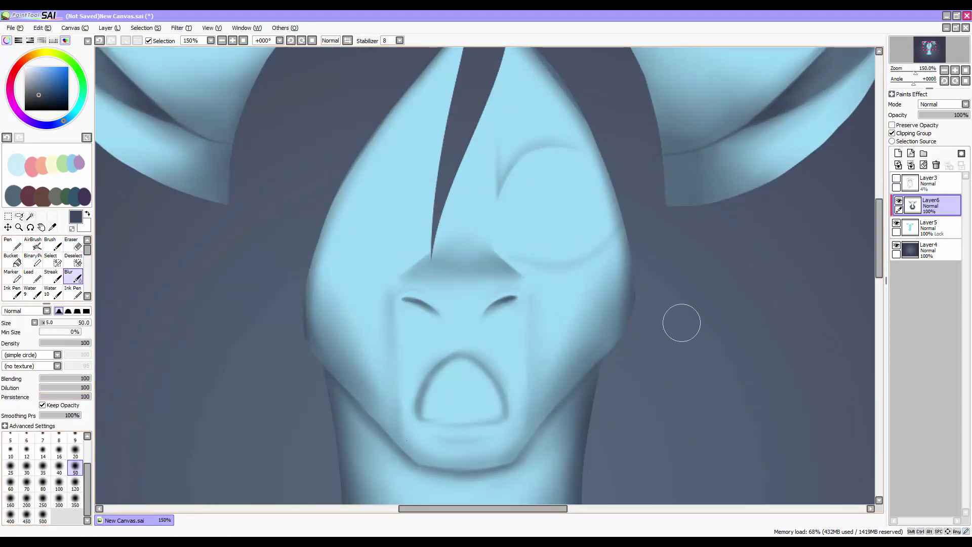
# Airbrush darker shading along the outline of the mouth shape, especially its lower edge, at size 50
pyautogui.press('v')
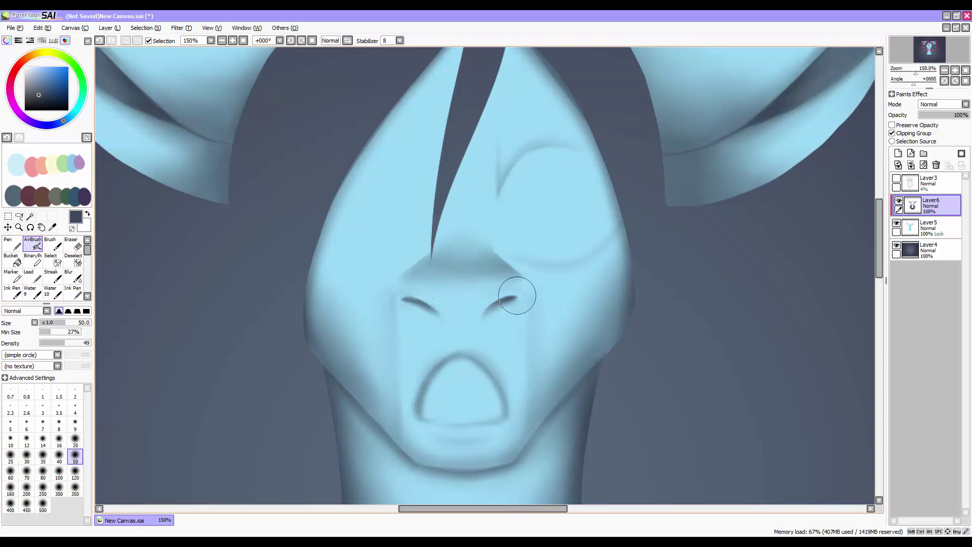
pyautogui.moveTo(487, 423); pyautogui.dragTo(430, 412)
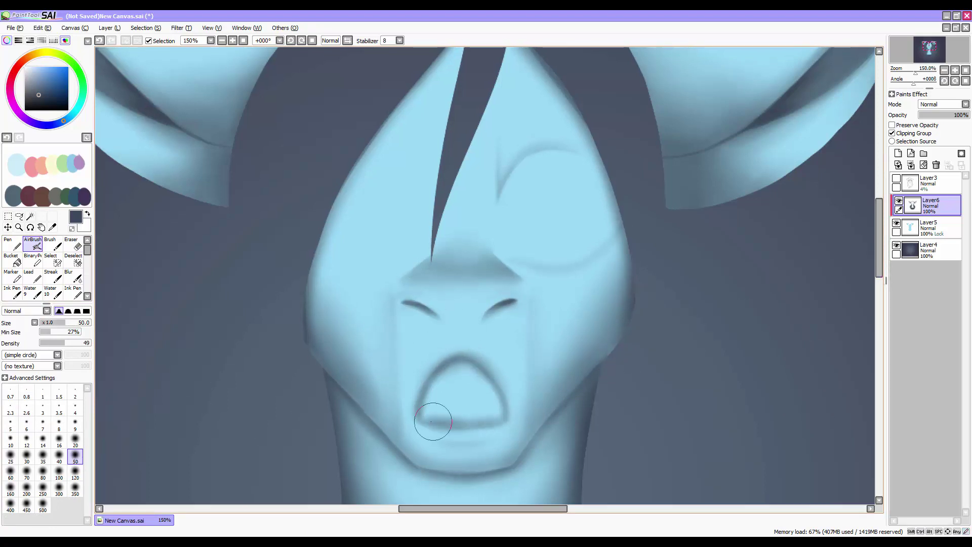
# Show the sketch layer and deepen the inner socket shading of the eye right of the forelock, blending it at size 20
pyautogui.scroll(3, 883, 262)
pyautogui.press('b')
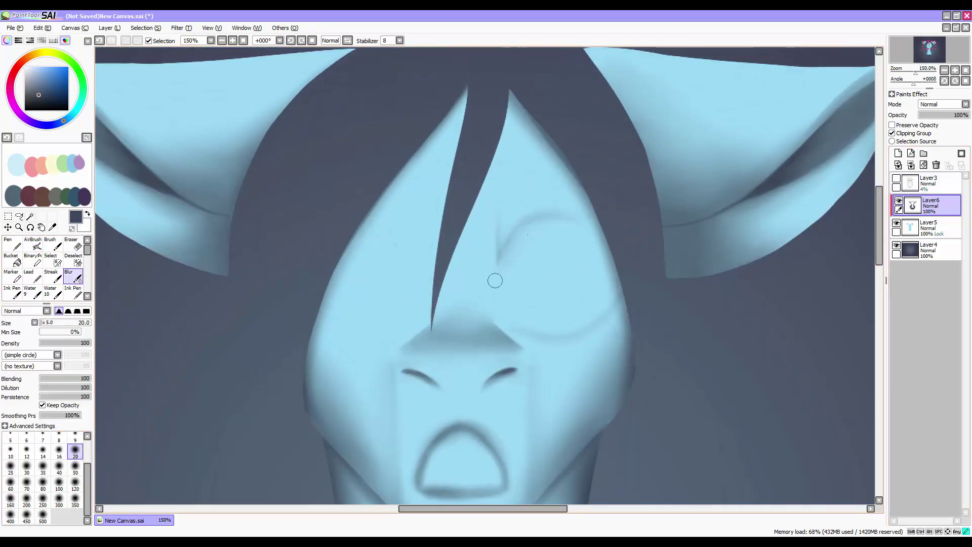
pyautogui.click(897, 178)
pyautogui.moveTo(400, 276); pyautogui.dragTo(483, 190)
pyautogui.moveTo(500, 223); pyautogui.dragTo(485, 303)
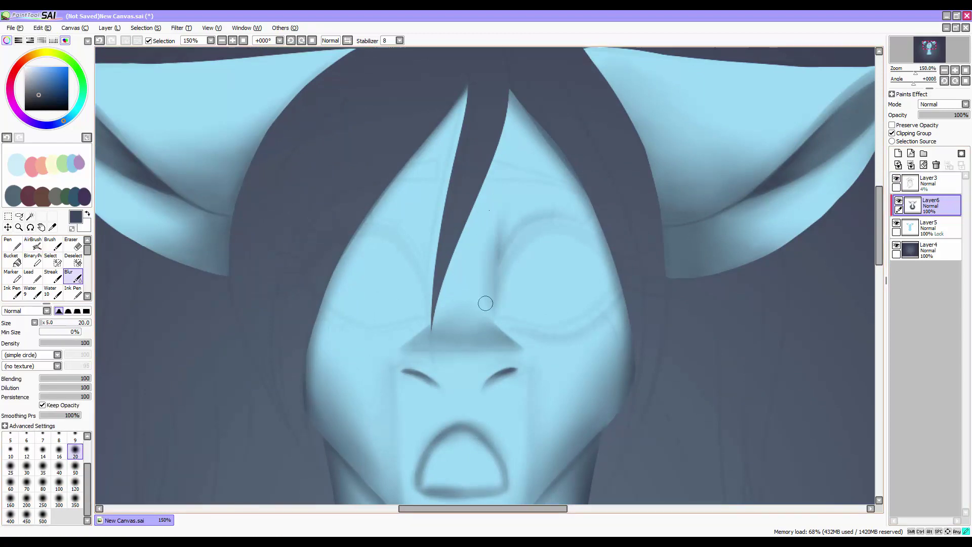
# Airbrush the upper and lower socket contours of the eye left of the forelock and blend them with the Blur tool at size 20
pyautogui.press('a')
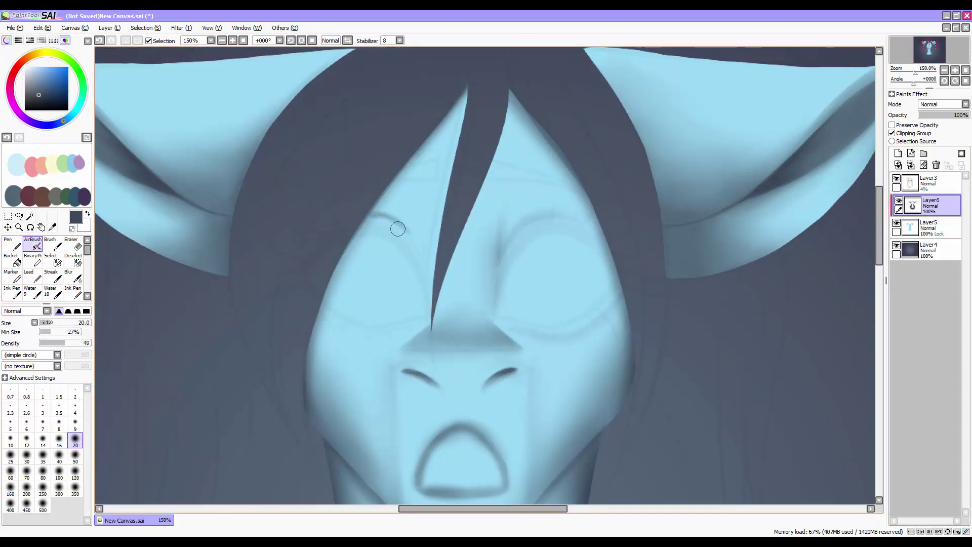
pyautogui.moveTo(320, 318); pyautogui.dragTo(418, 337)
pyautogui.press('b')
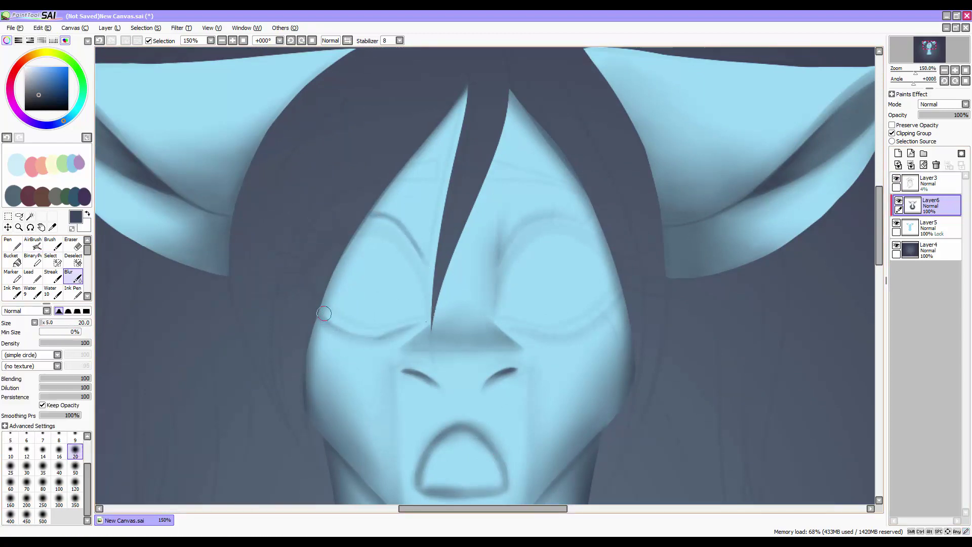
pyautogui.press('a')
pyautogui.press('b')
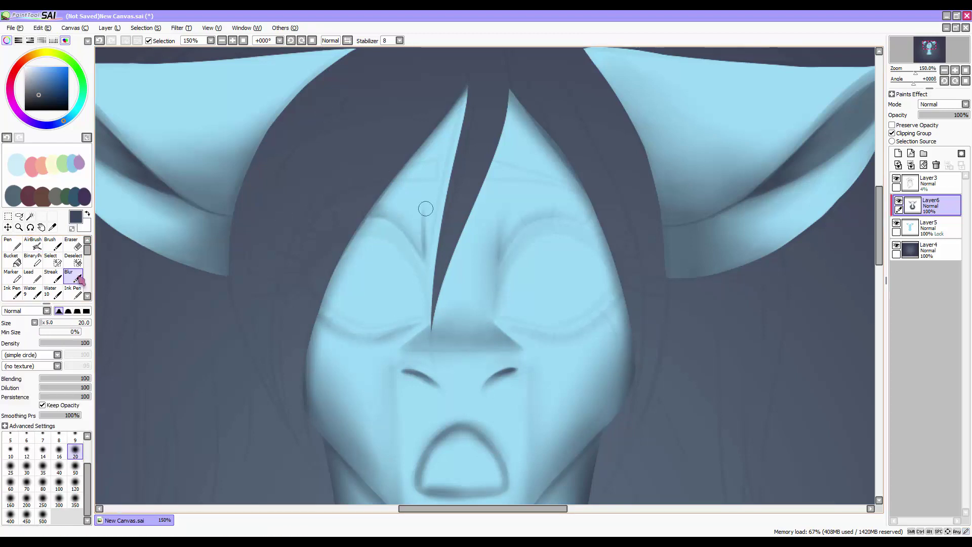
# Airbrush brow ridge lines across the forehead on both sides of the forelock at size 35 and blur them at size 20
pyautogui.press('a')
pyautogui.click(43, 457)
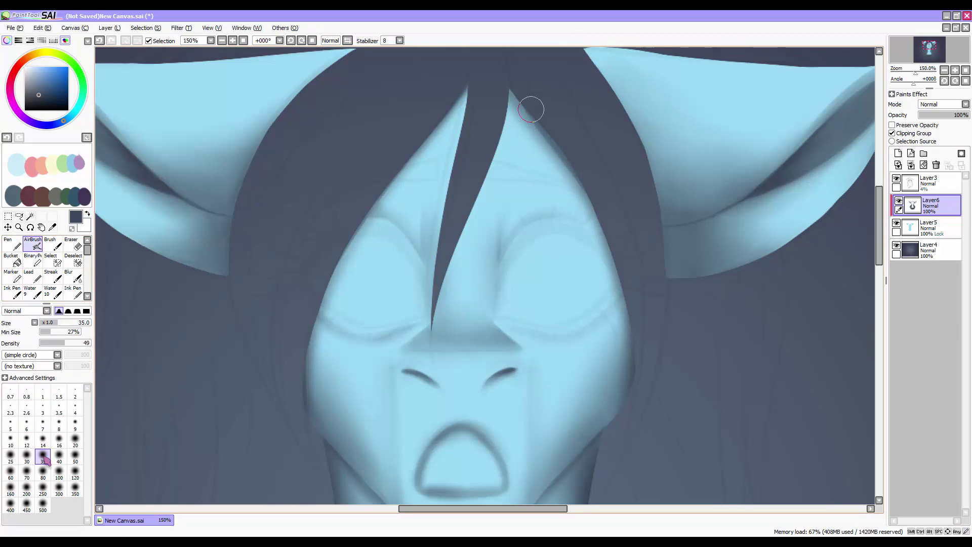
pyautogui.moveTo(393, 182); pyautogui.dragTo(427, 178)
pyautogui.moveTo(501, 183); pyautogui.dragTo(572, 181)
pyautogui.press('b')
pyautogui.moveTo(393, 181); pyautogui.dragTo(427, 182)
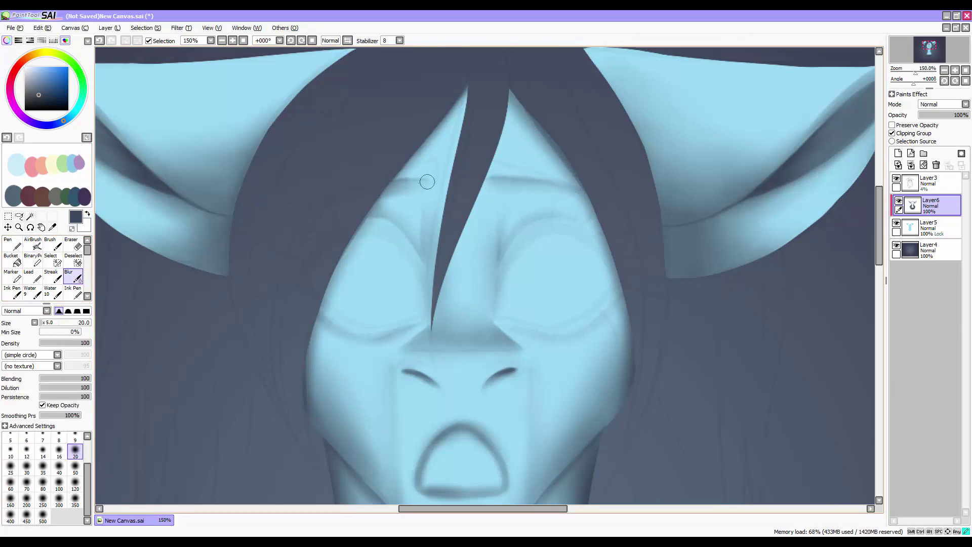
# Hide the sketch layer and airbrush darker shading along the jaw edges at size 50, blending it with Blur at size 20
pyautogui.press('a')
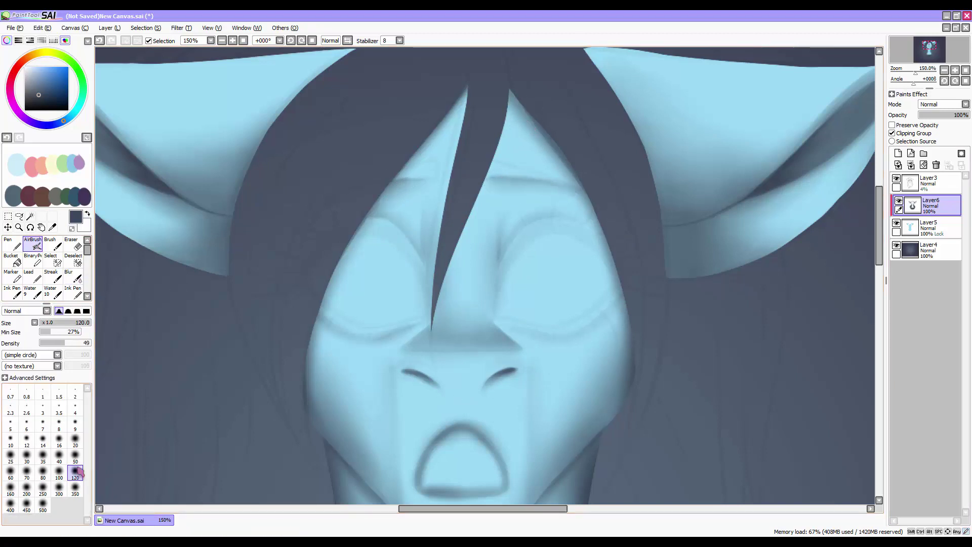
pyautogui.click(896, 178)
pyautogui.scroll(-3, 618, 311)
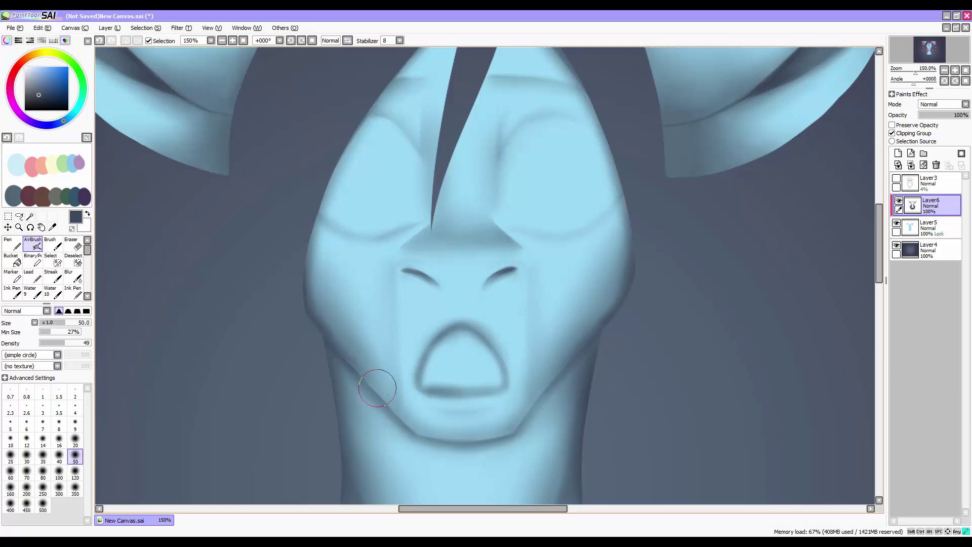
pyautogui.press('b')
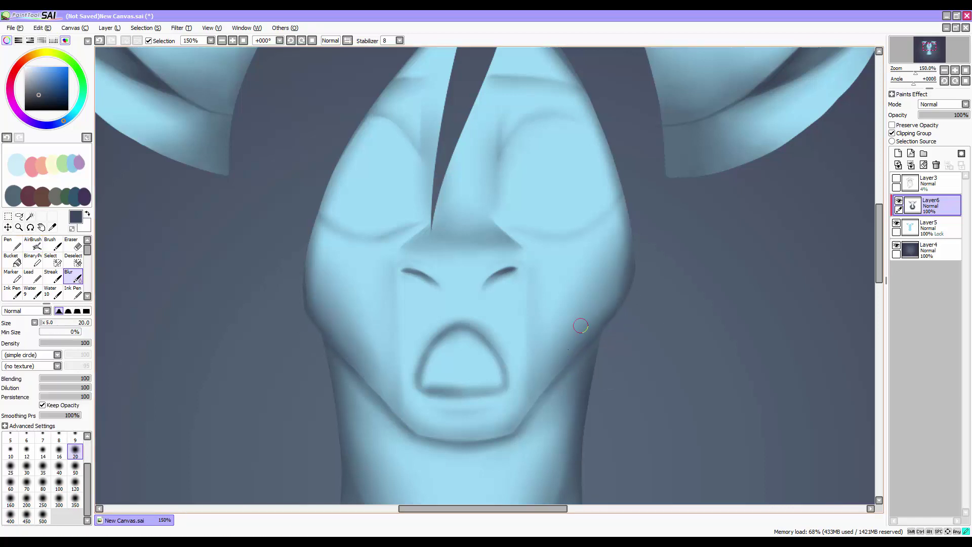
# Airbrush soft shading on both sides of the neck just below the jaw at size 80
pyautogui.scroll(-4, 415, 450)
pyautogui.press('a')
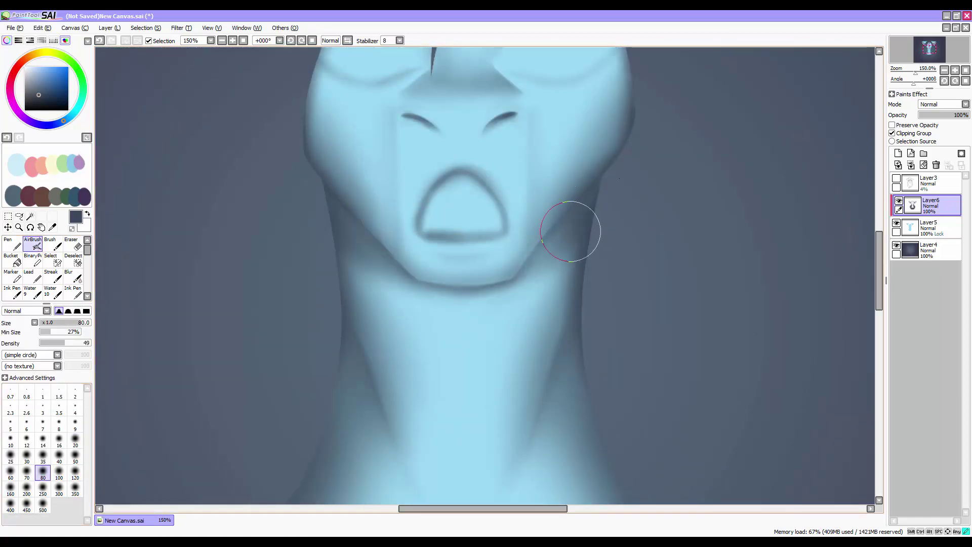
pyautogui.scroll(5, 502, 298)
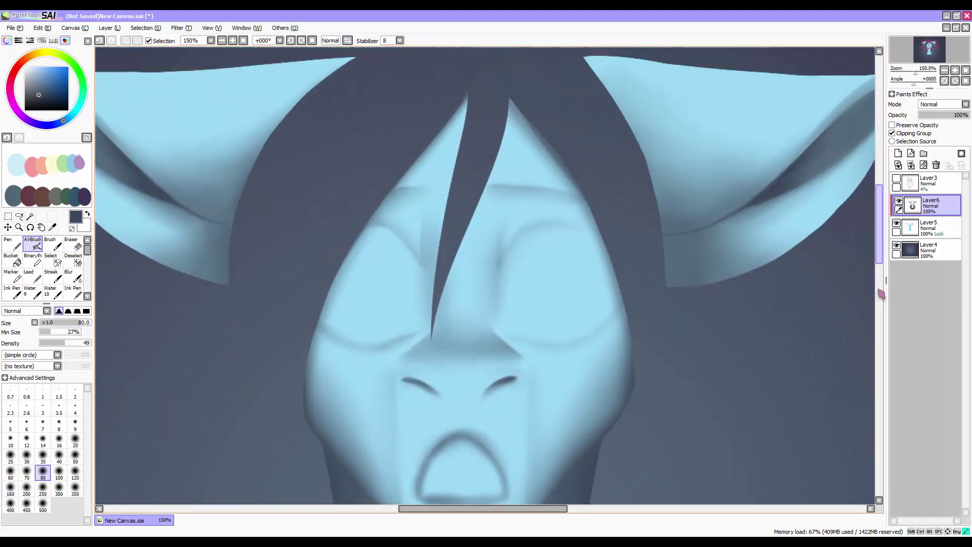
pyautogui.scroll(-3, 477, 231)
pyautogui.scroll(3, 478, 230)
# Pick a darker blue-grey and deepen the neck shadows directly beneath the jaw at size 20, blending them with Blur at size 20
pyautogui.moveTo(879, 263); pyautogui.dragTo(863, 311)
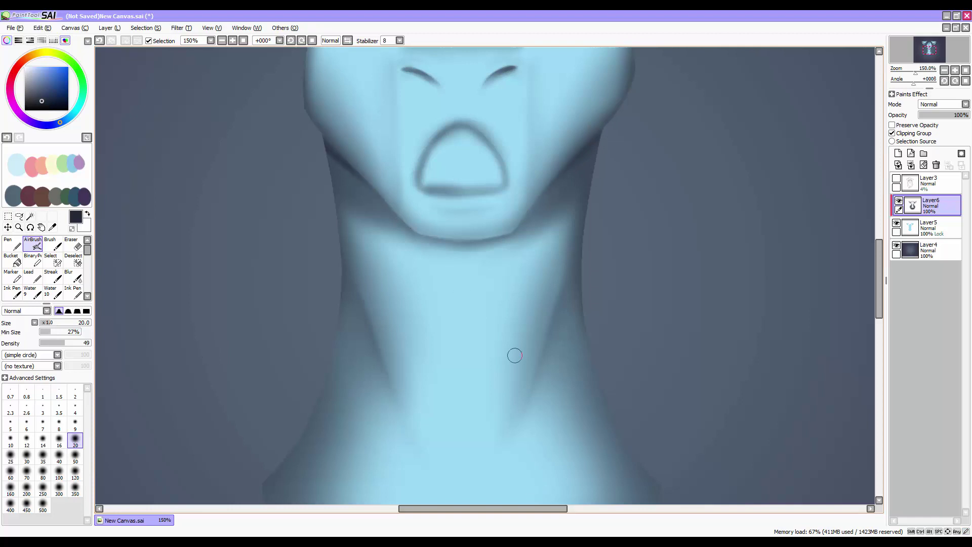
pyautogui.press('b')
# Show the sketch layer and deepen the shading on the lower part of the ears with the AirBrush in the darker colour
pyautogui.moveTo(880, 311); pyautogui.dragTo(881, 268)
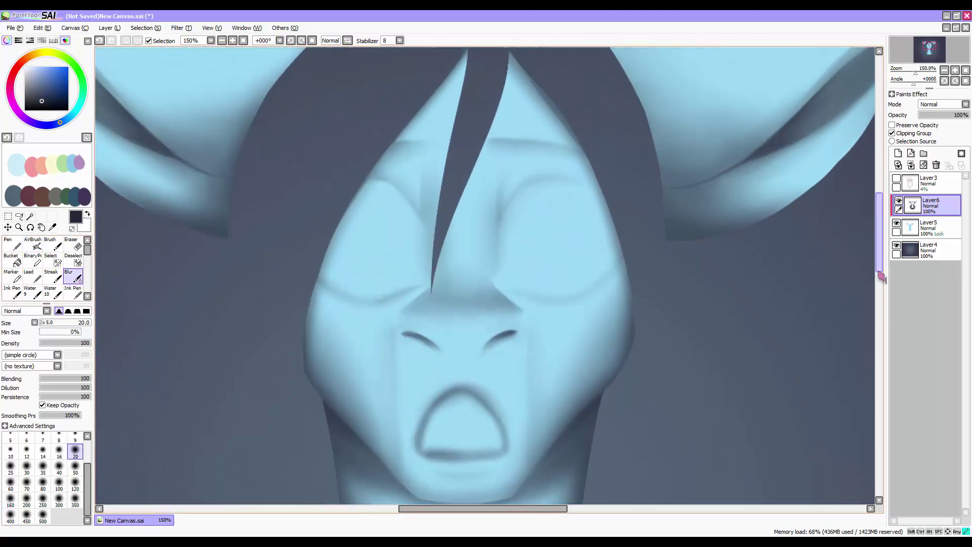
pyautogui.scroll(2, 836, 260)
pyautogui.press('a')
pyautogui.hscroll(-2, 557, 283)
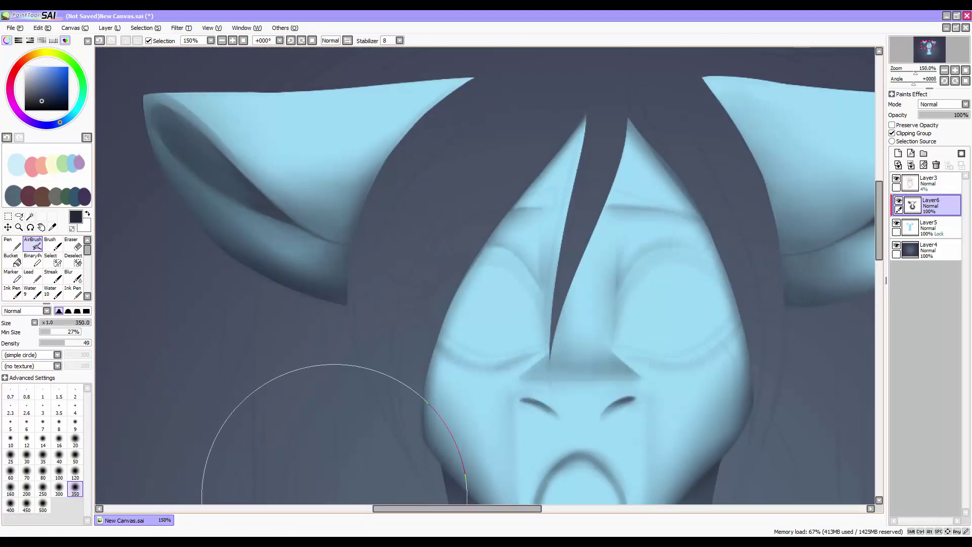
pyautogui.hscroll(-5, 413, 405)
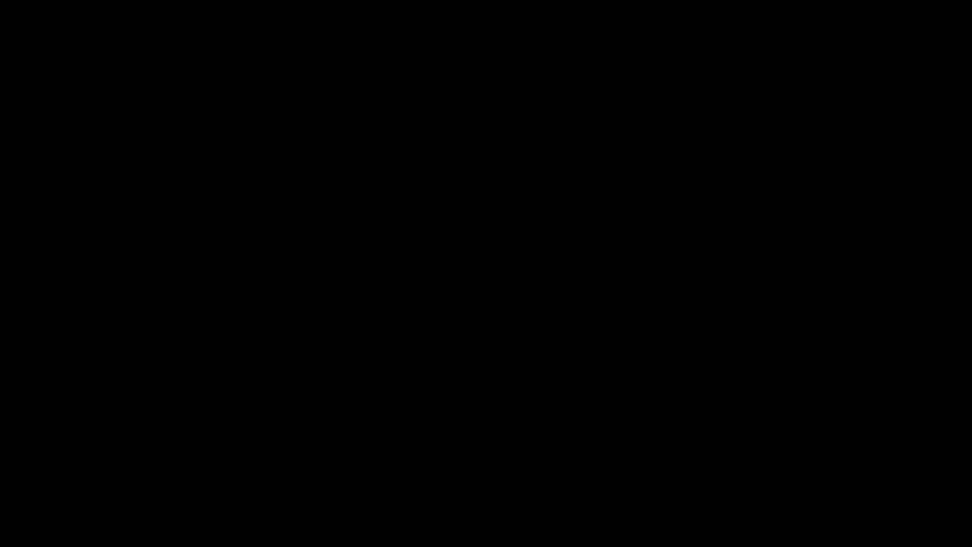